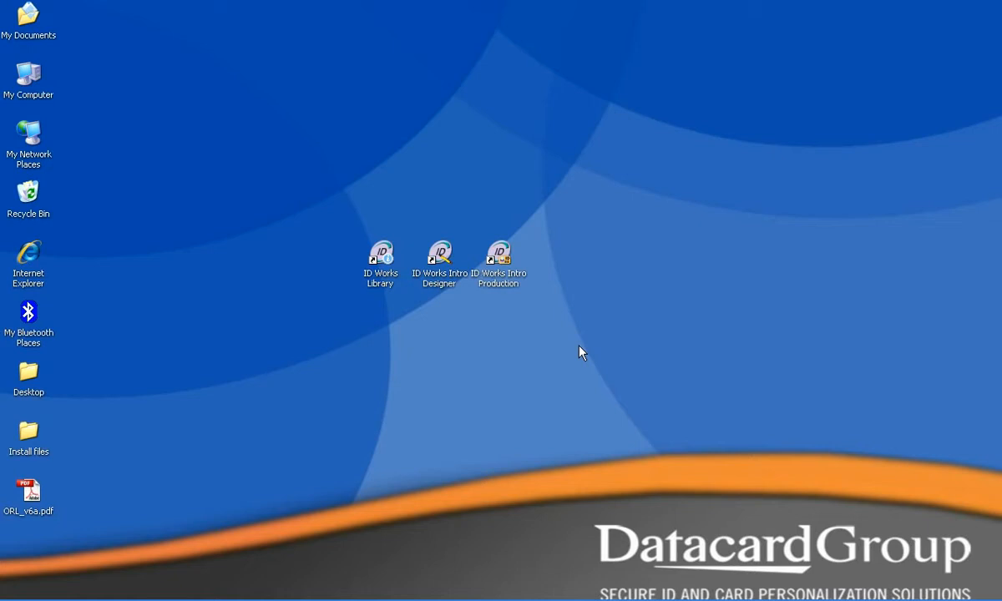
Launch ID Works Intro Designer and create a new portrait project named Sample
click(448, 259)
double_click(448, 258)
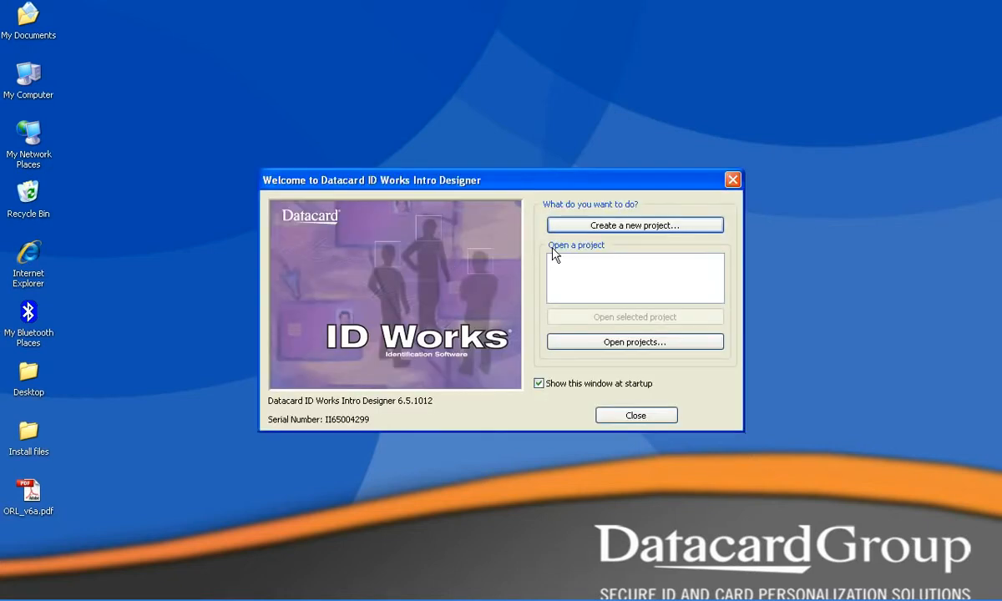
click(650, 227)
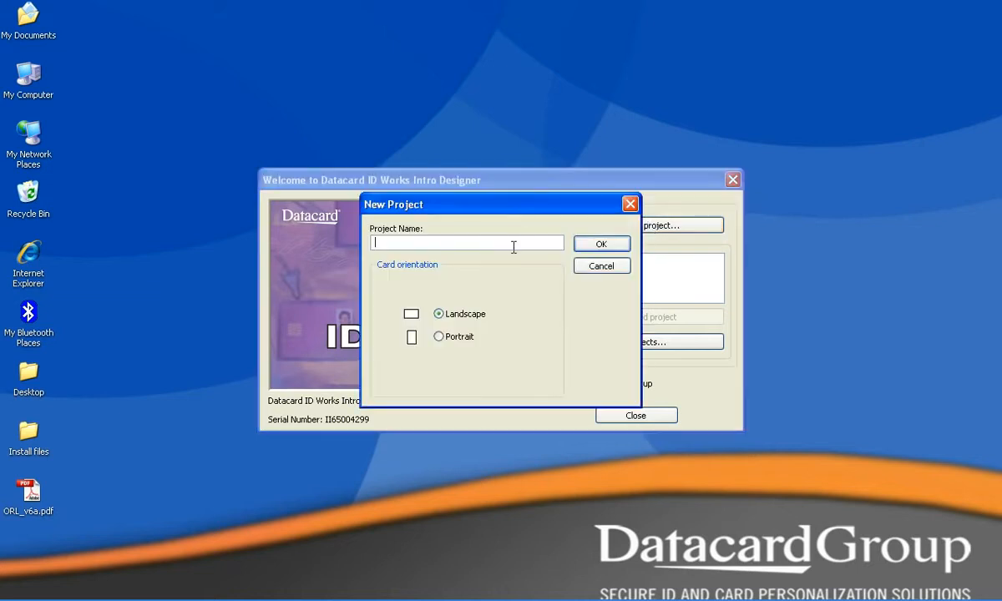
text(Sample)
click(457, 337)
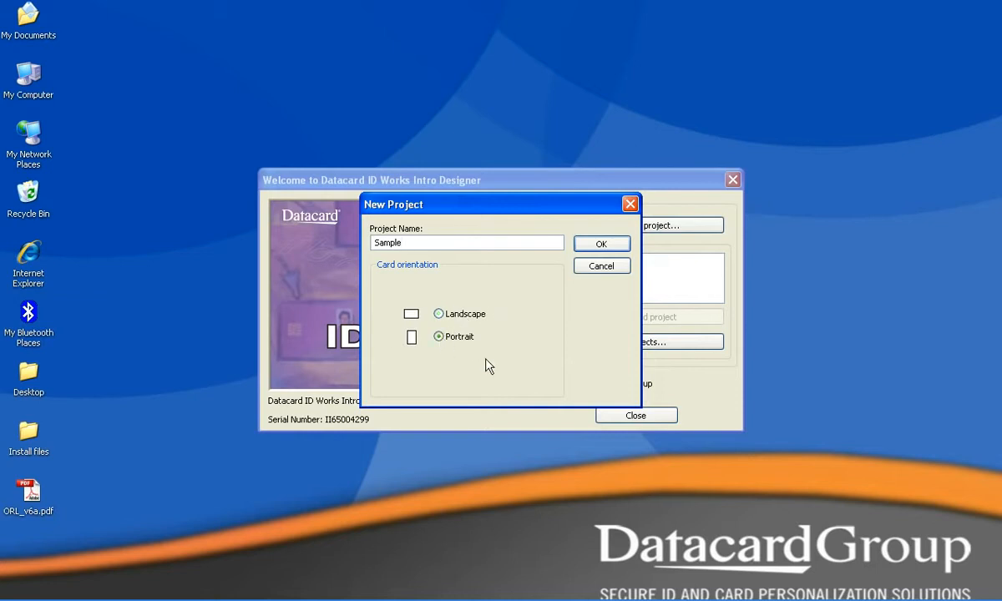
click(601, 244)
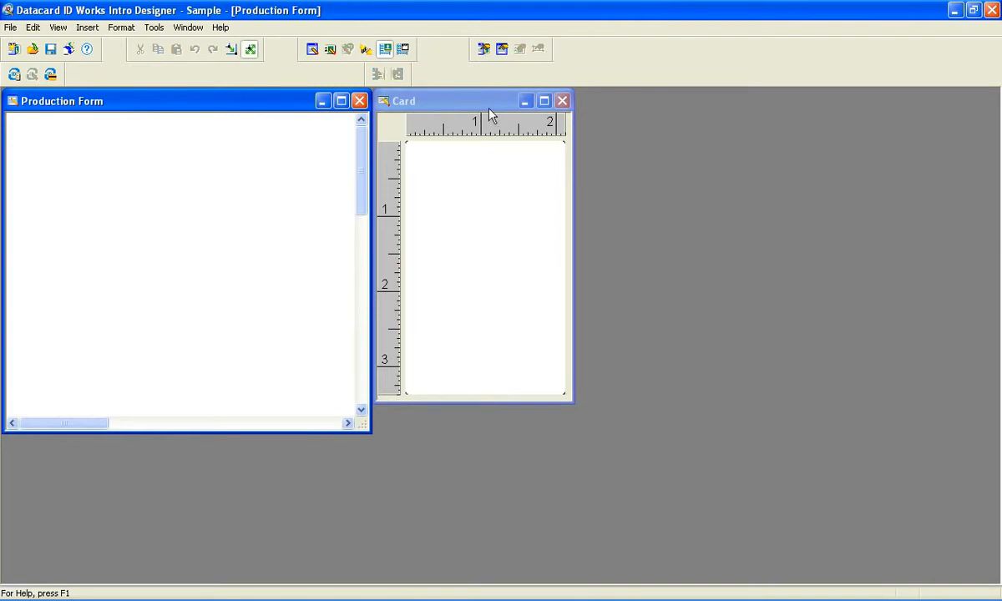
Arrange the Card and Production Form windows apart and insert a text field on the card
drag(486, 104, 719, 151)
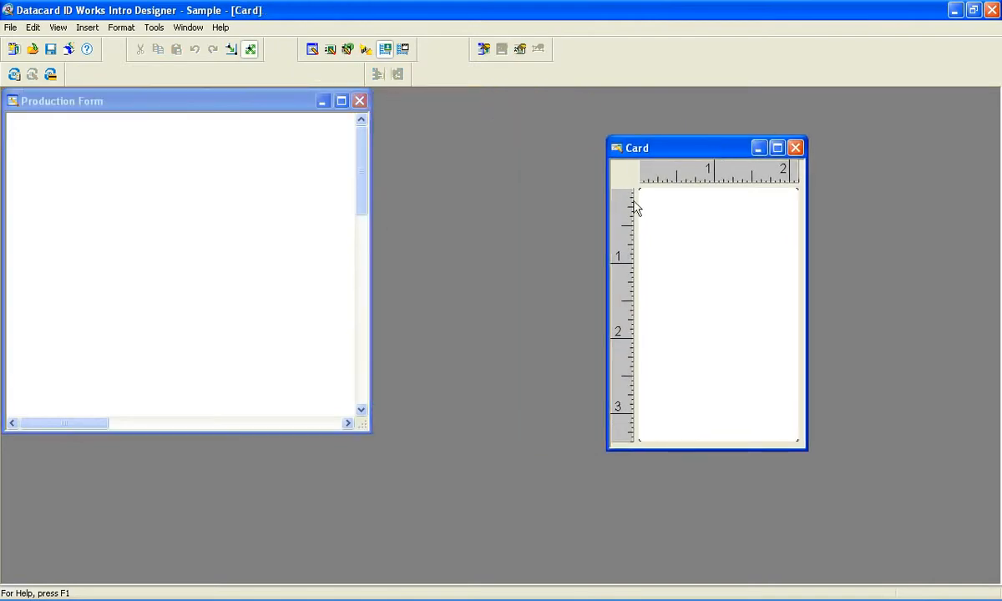
drag(289, 101, 327, 136)
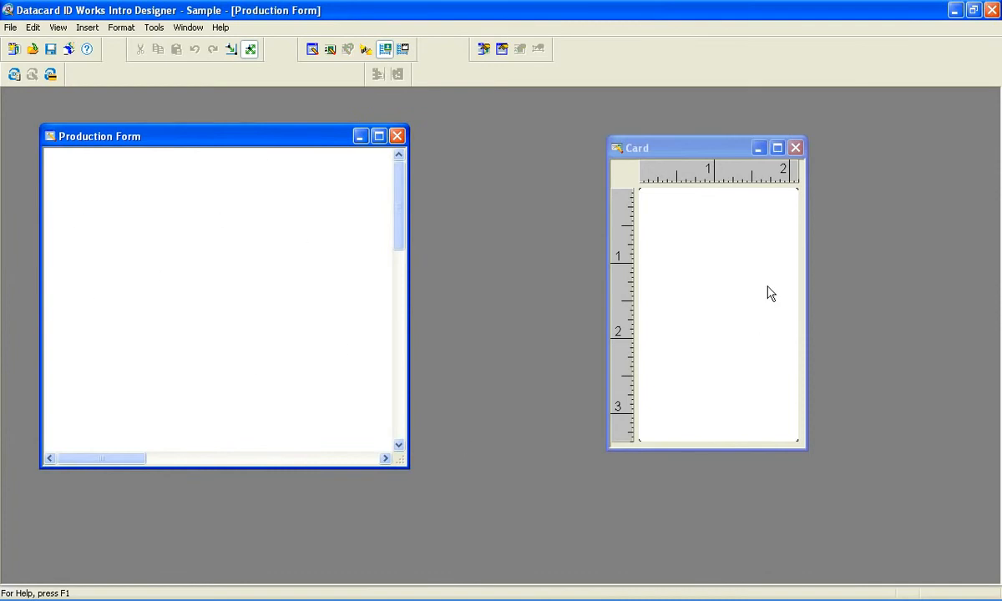
click(710, 260)
right_click(701, 237)
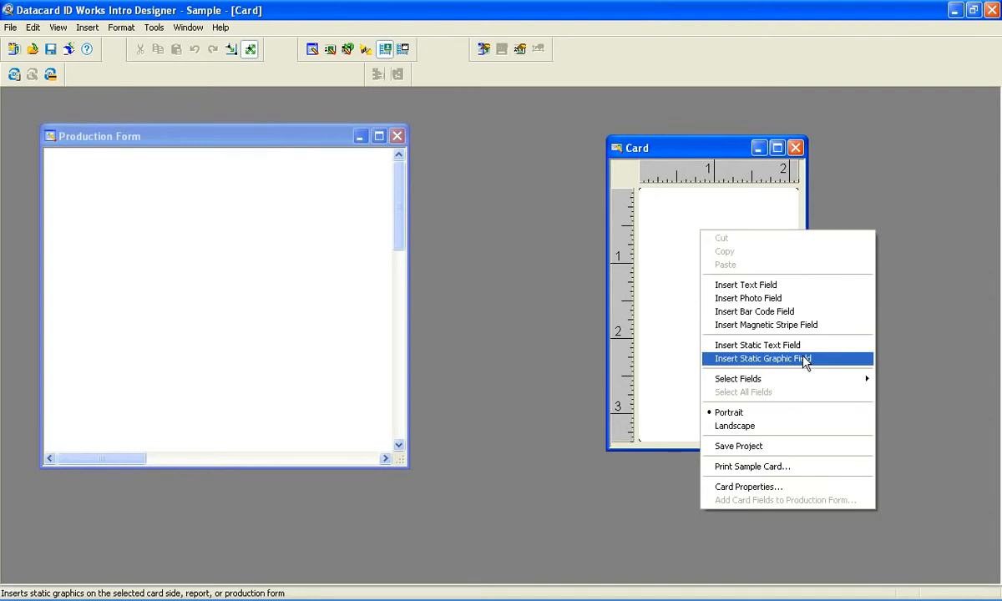
click(727, 285)
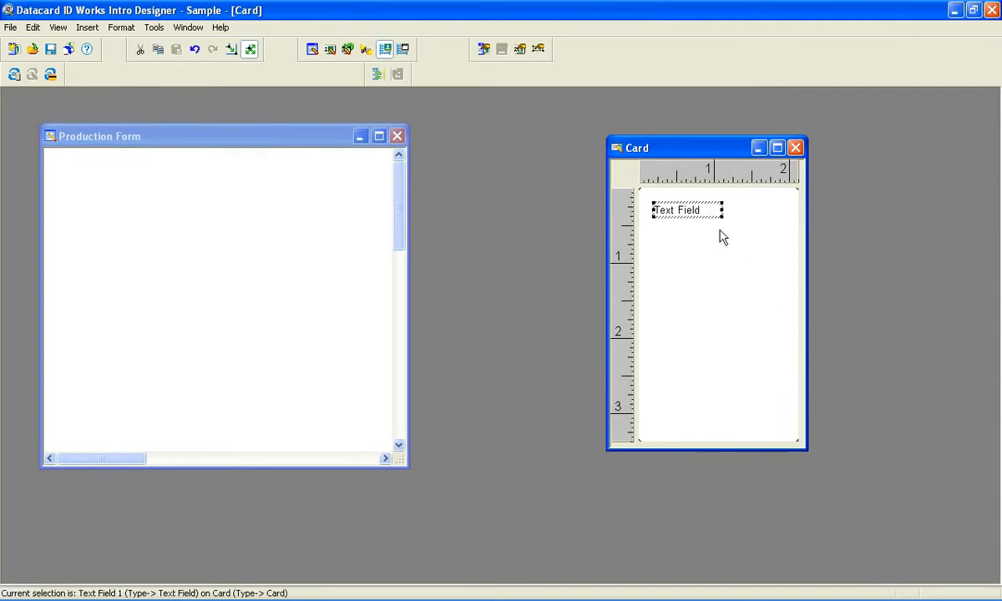
Move the text field down to about 2.2 inches from the card's top and open its field properties
drag(696, 208, 720, 361)
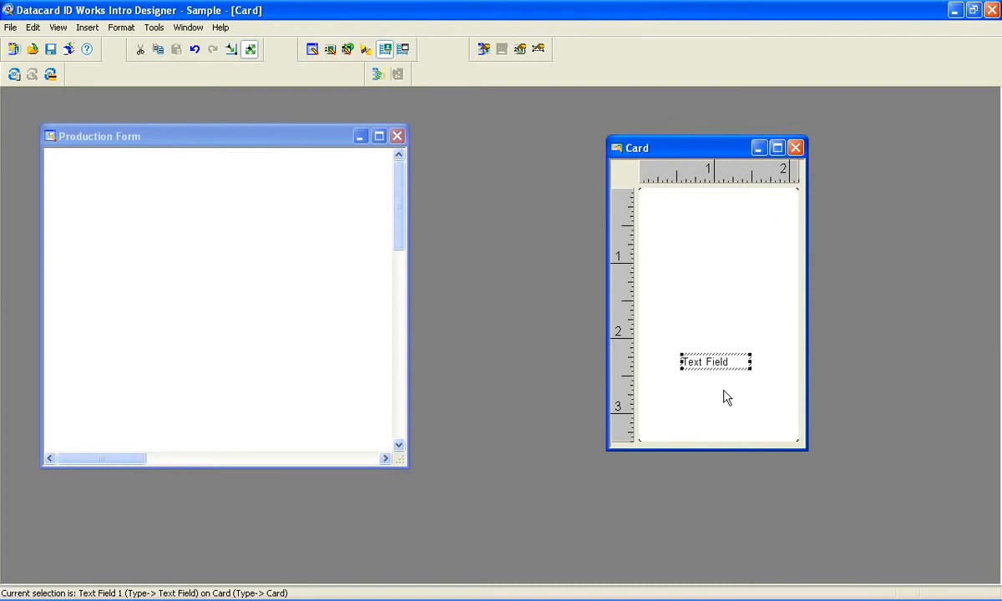
right_click(718, 364)
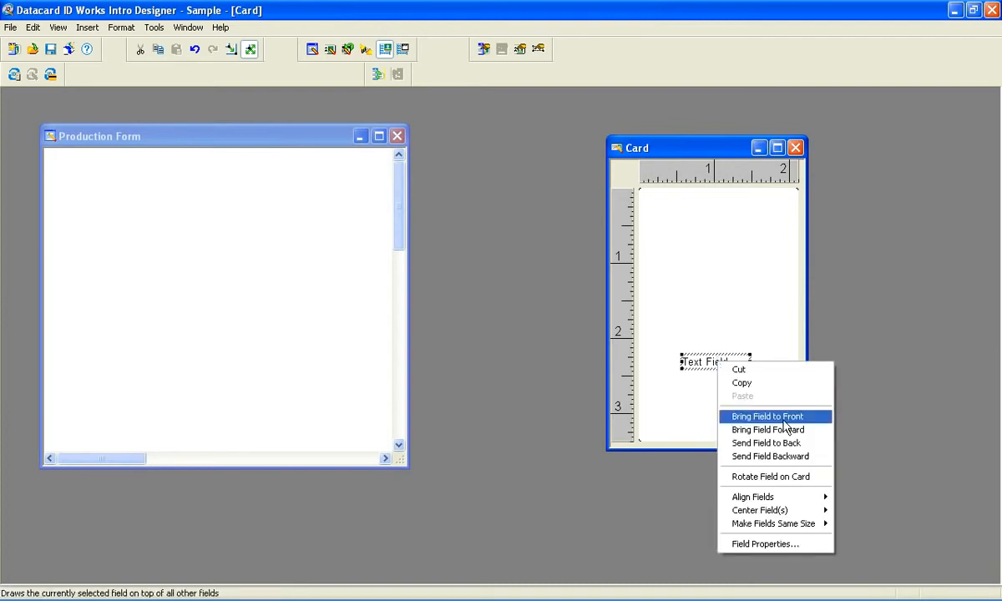
click(763, 543)
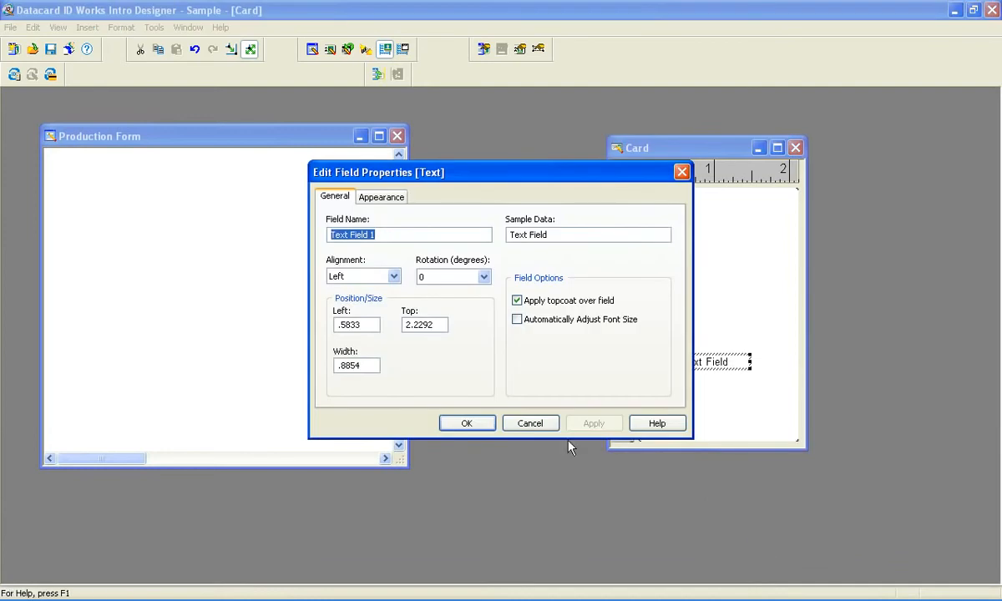
Name the field FirstName, set its sample data to FirstName, and apply
drag(482, 173, 324, 161)
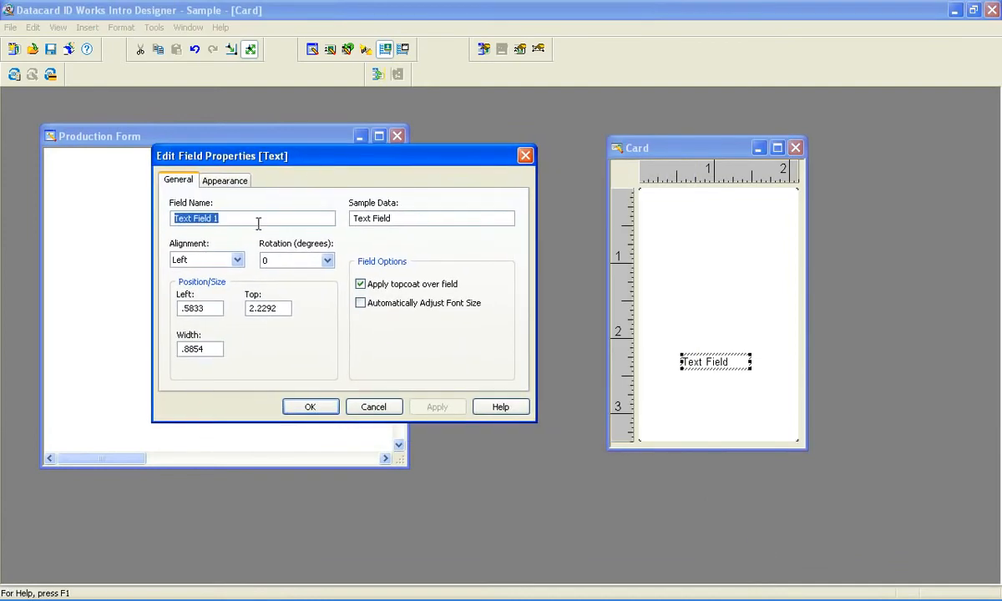
text(FirstName)
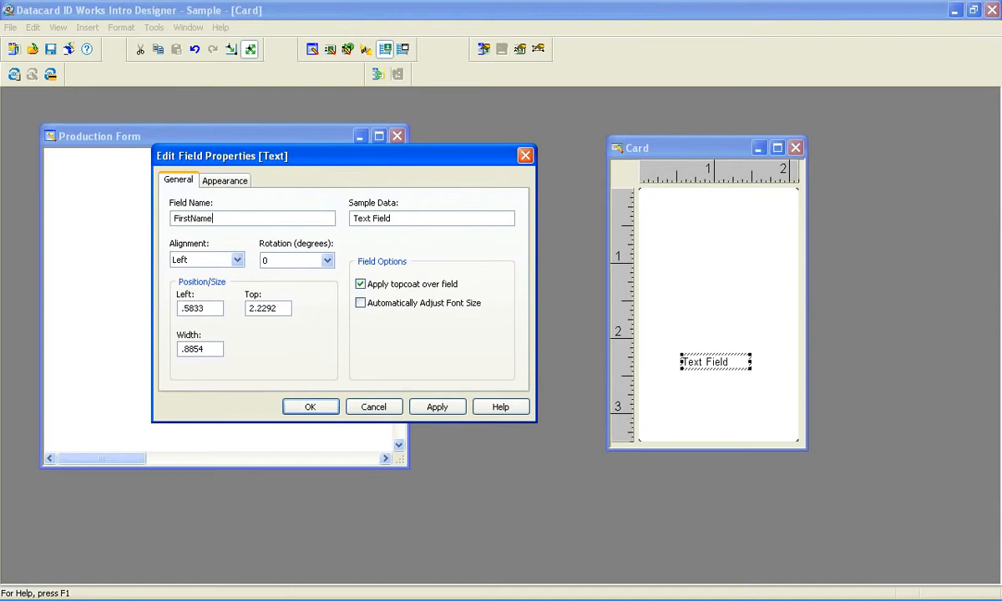
key(Tab)
text(FirstName)
click(431, 407)
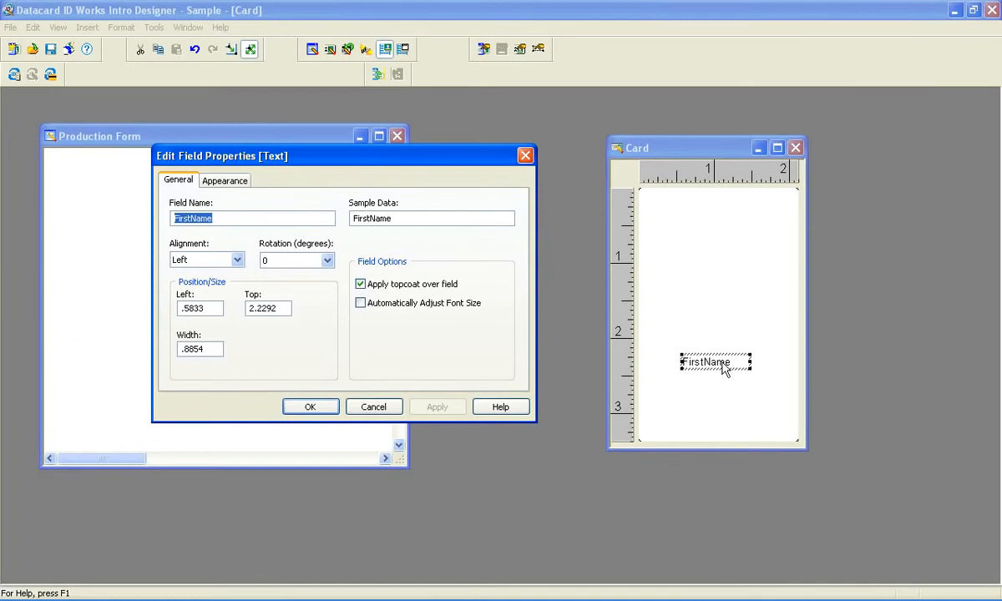
Set the FirstName field's alignment to Center and enable automatic font size adjustment
click(236, 260)
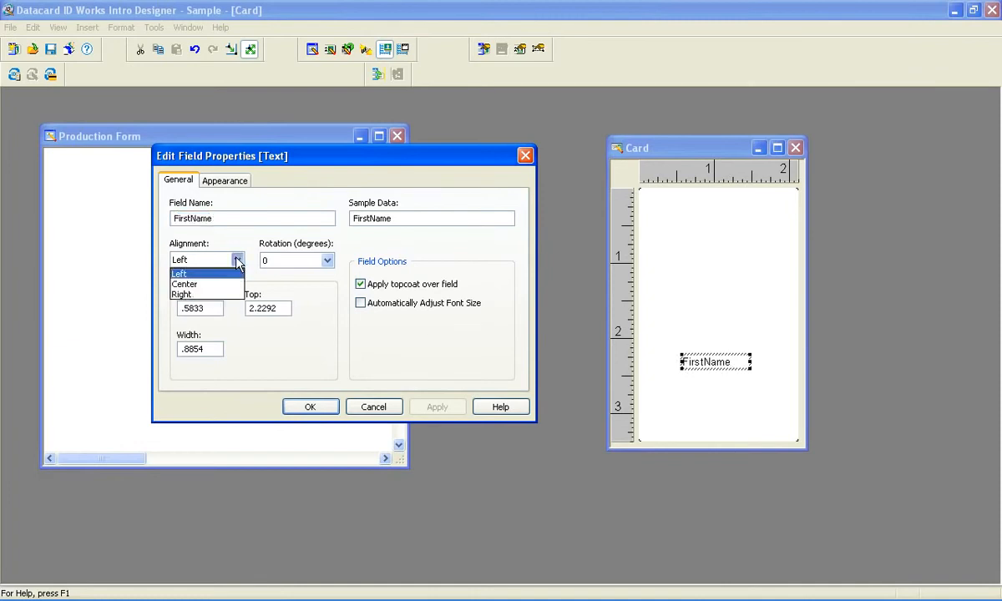
click(200, 285)
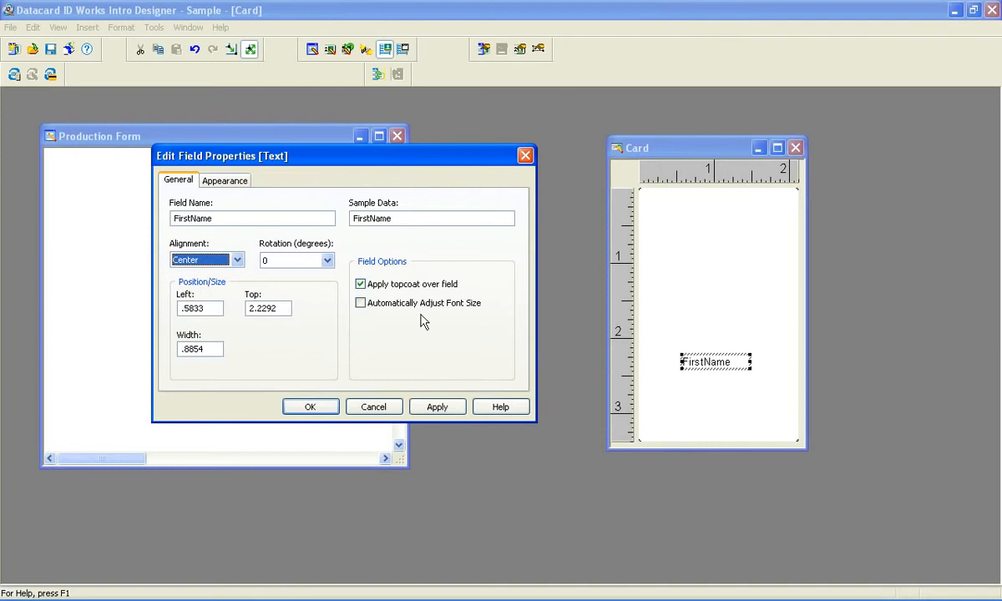
click(437, 406)
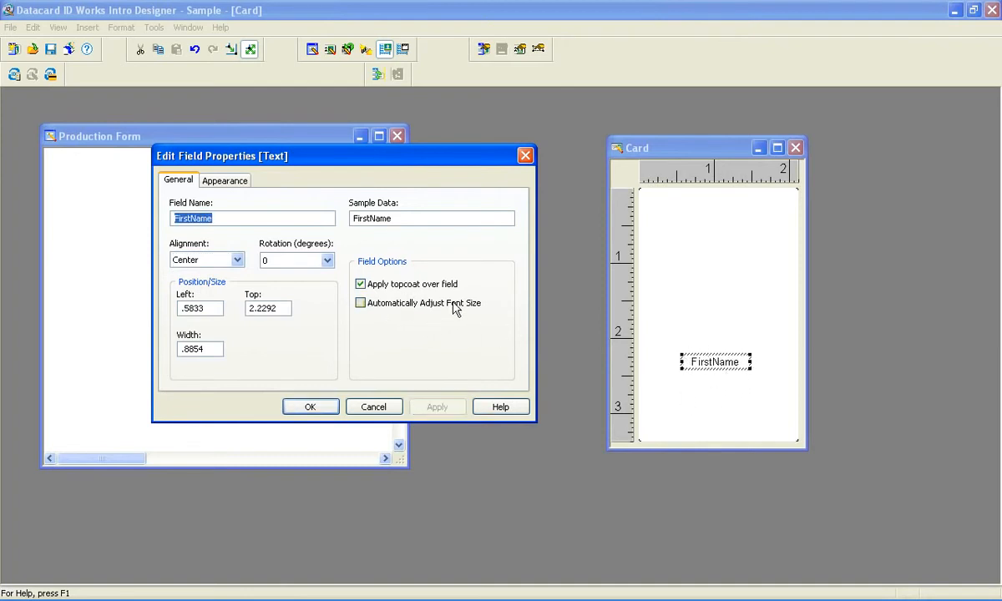
click(362, 305)
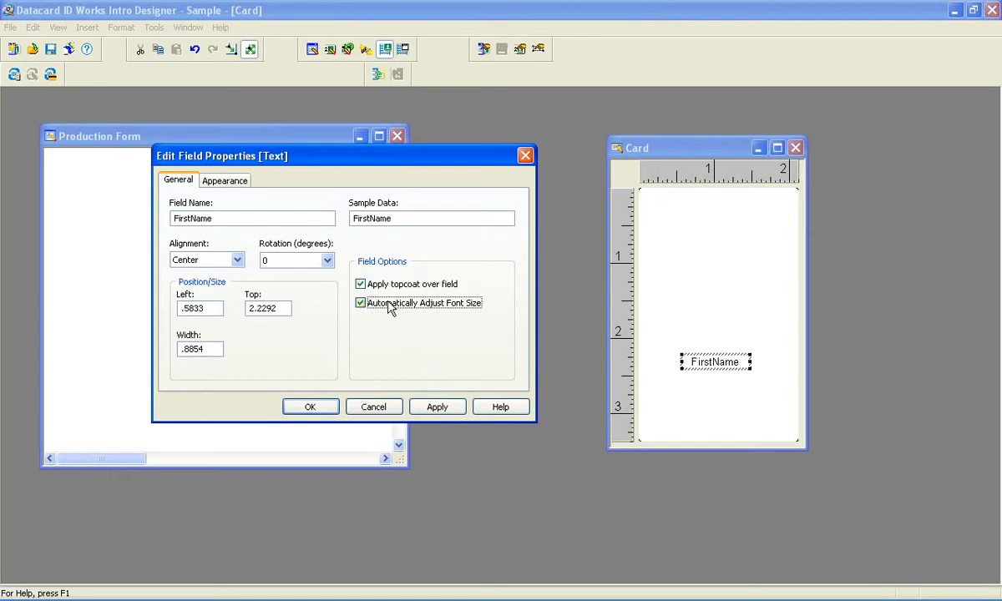
Set the FirstName field's font to Arial Black, Bold Italic, 12 pt and close the properties
click(225, 181)
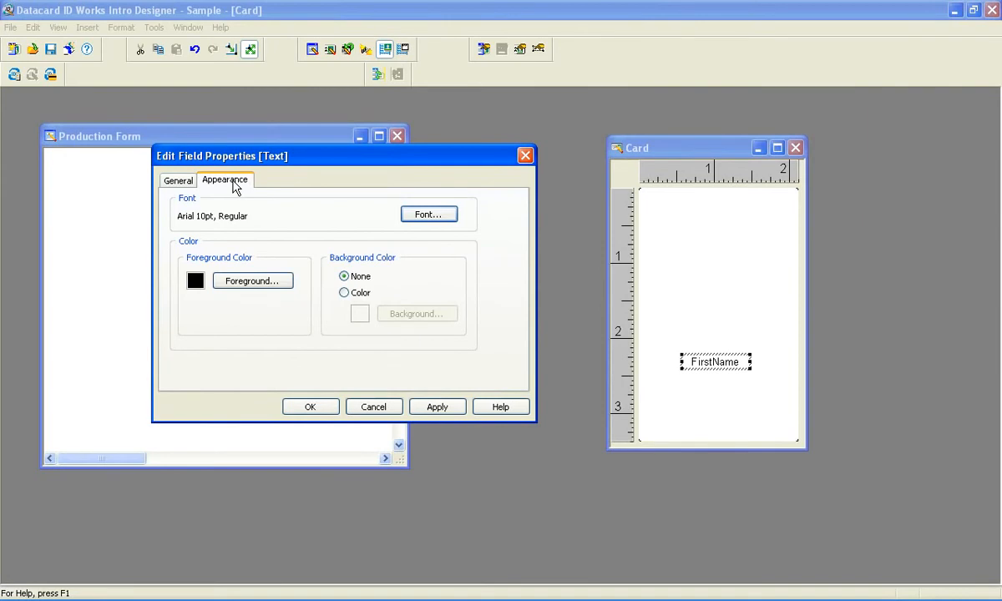
click(428, 215)
click(222, 225)
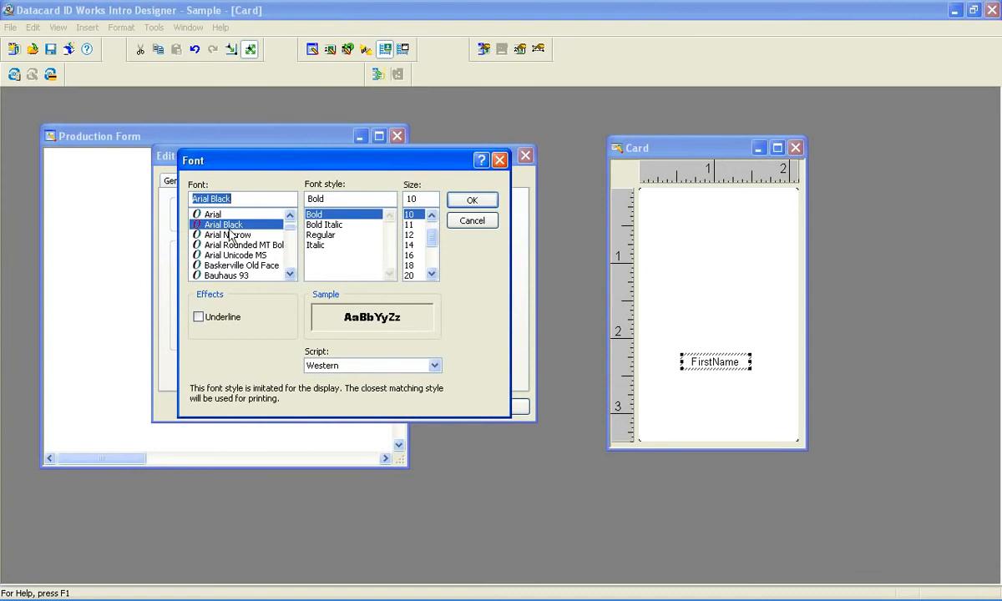
click(316, 225)
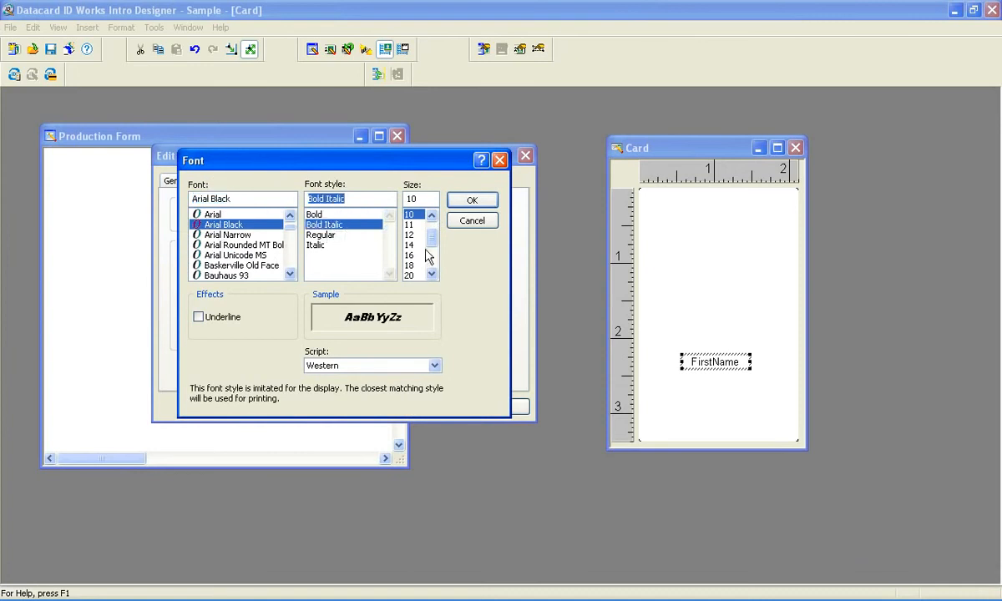
click(409, 235)
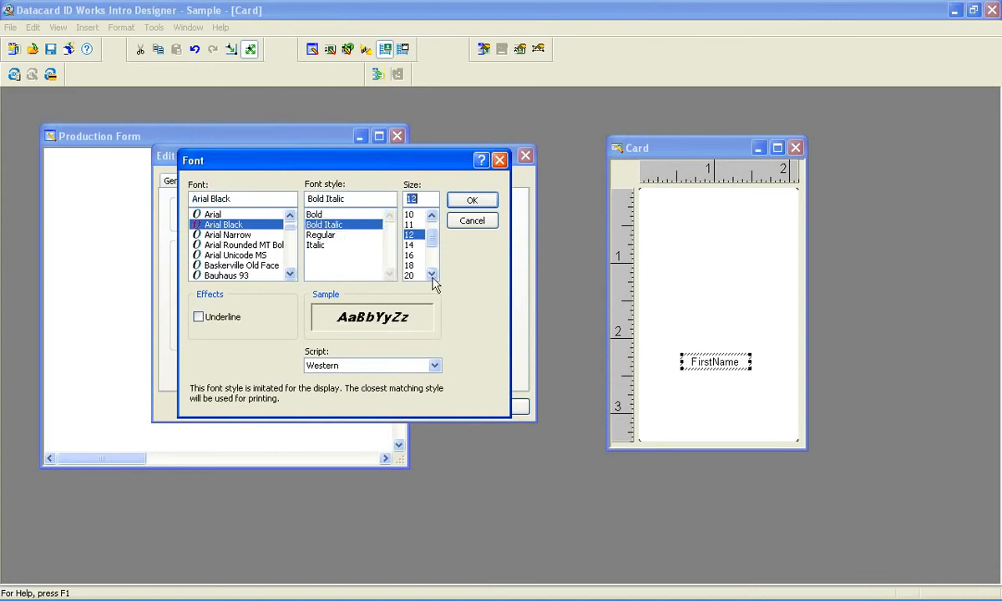
click(474, 202)
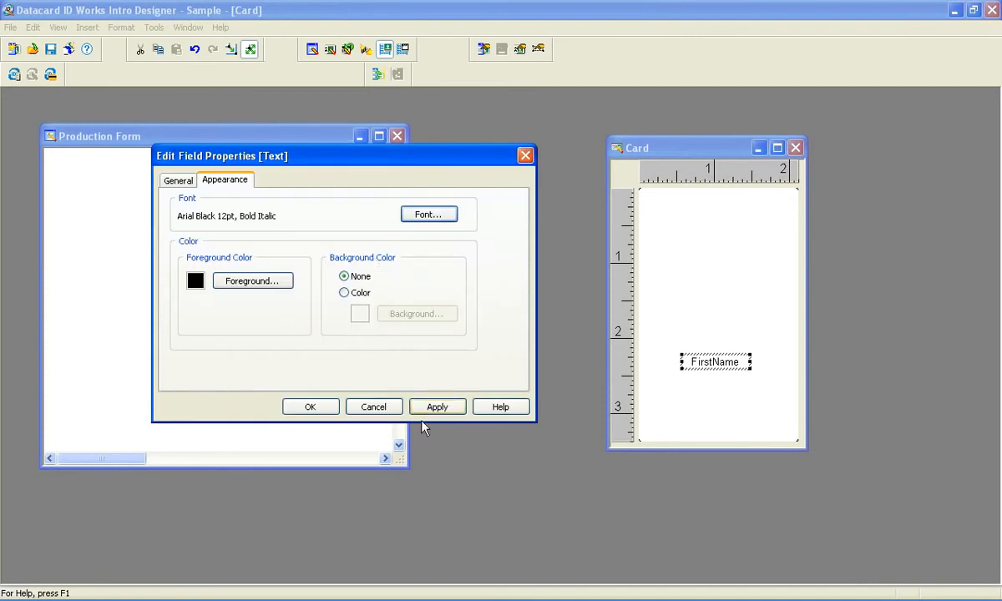
click(438, 408)
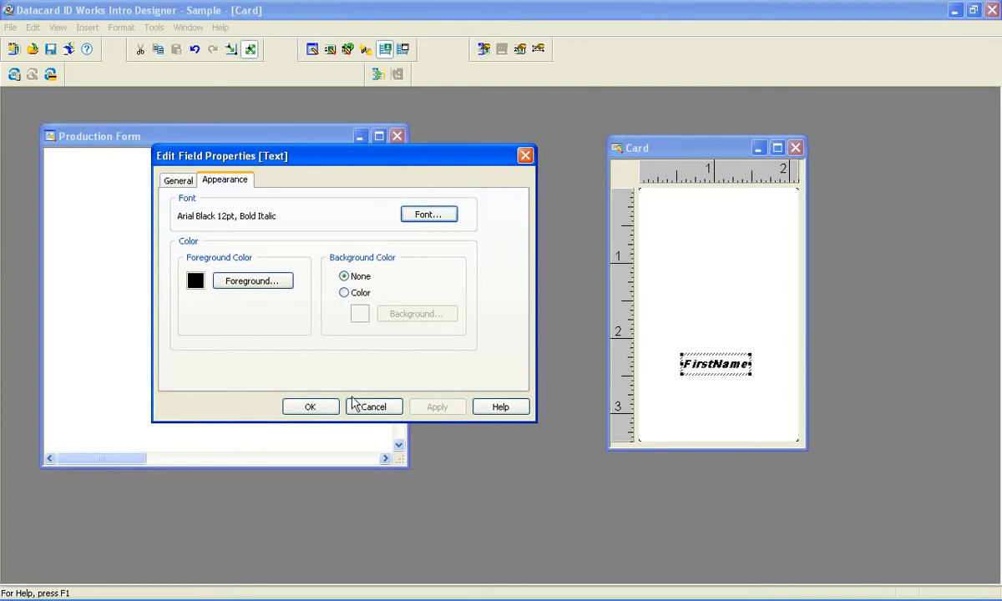
click(306, 408)
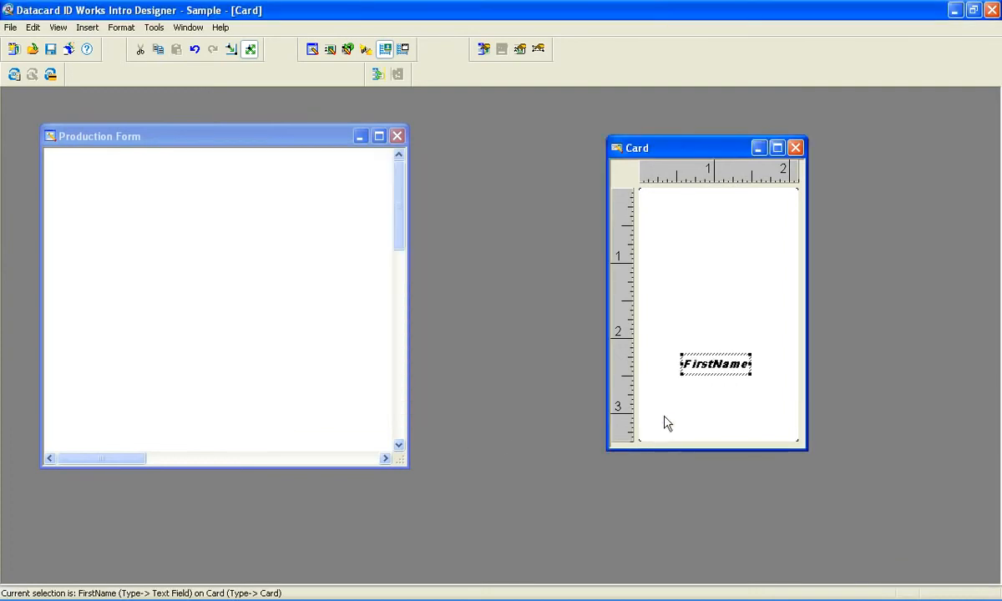
Insert a second text field and place it below FirstName, about 2.6 inches from the card's top
right_click(709, 243)
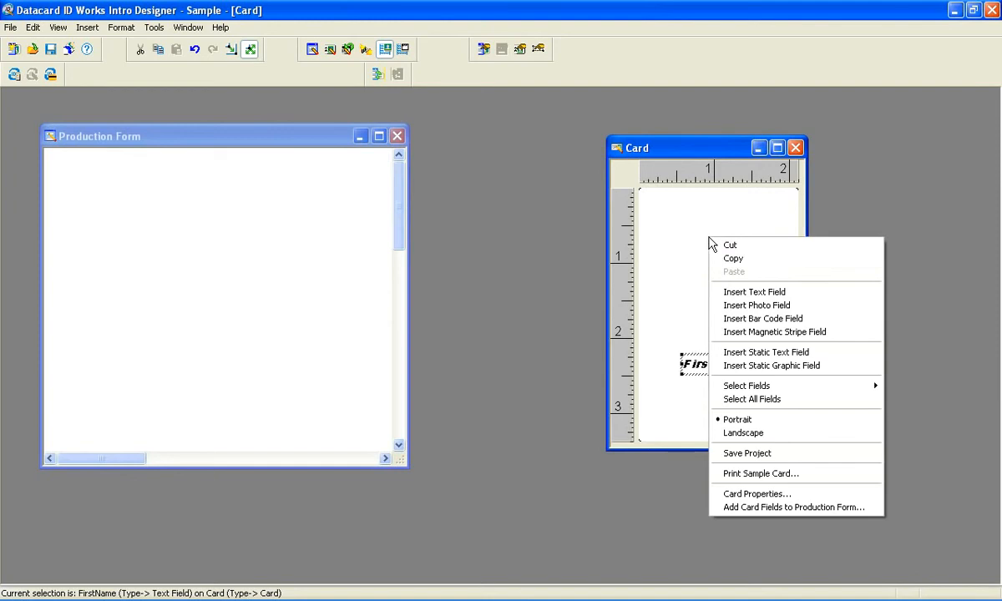
click(765, 294)
drag(694, 209, 713, 389)
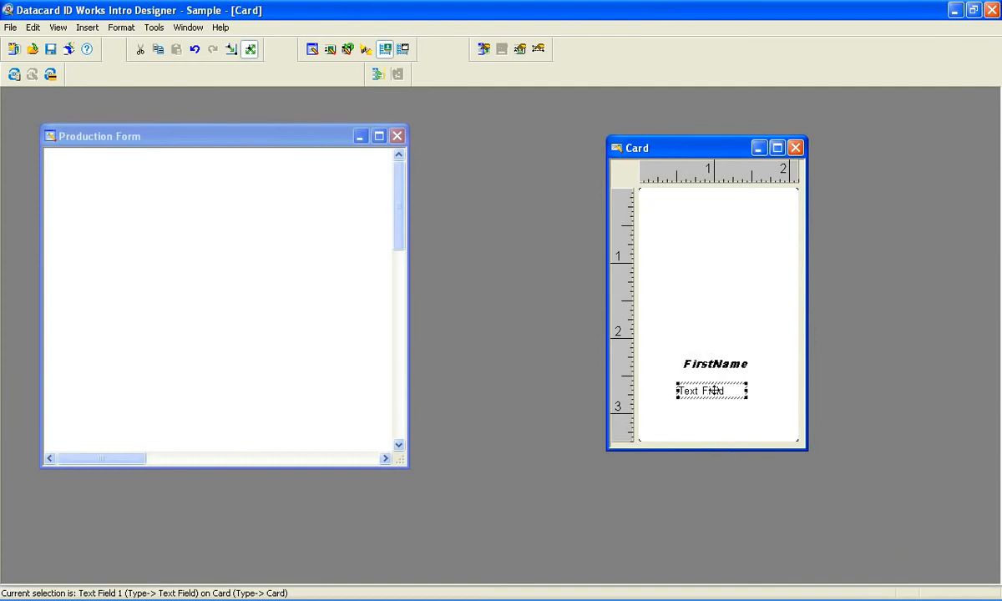
Open the new field's properties, name it LastName, set its sample data to LastName, and apply
double_click(715, 390)
drag(554, 176, 435, 171)
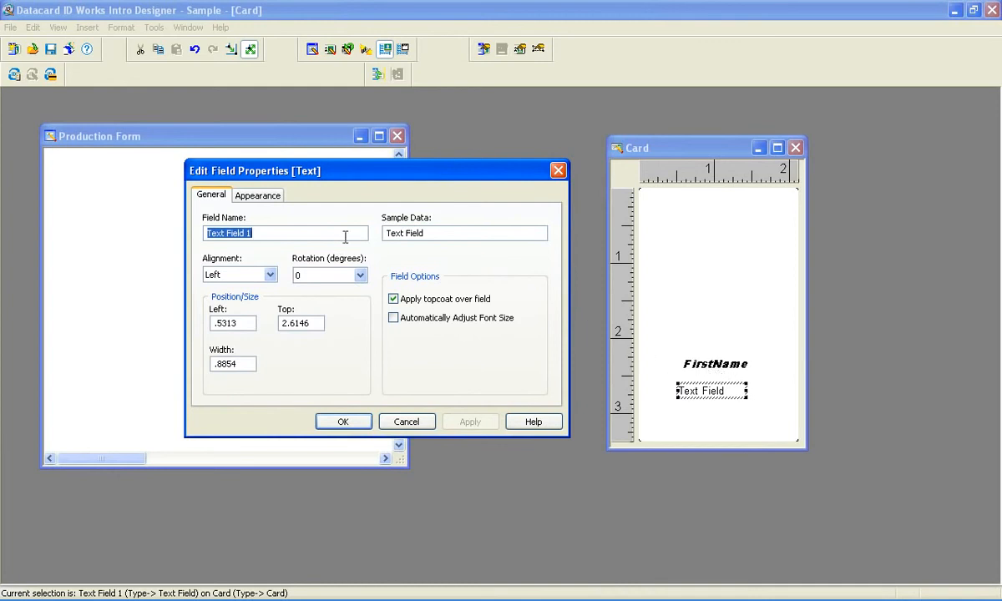
text(L)
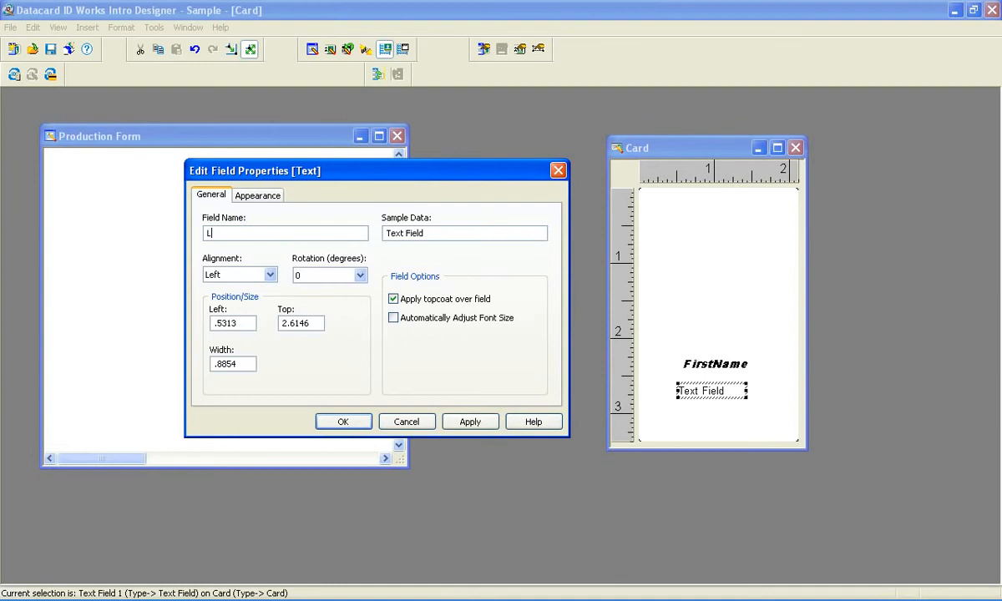
text(astName)
key(Tab)
text(LastName)
click(470, 420)
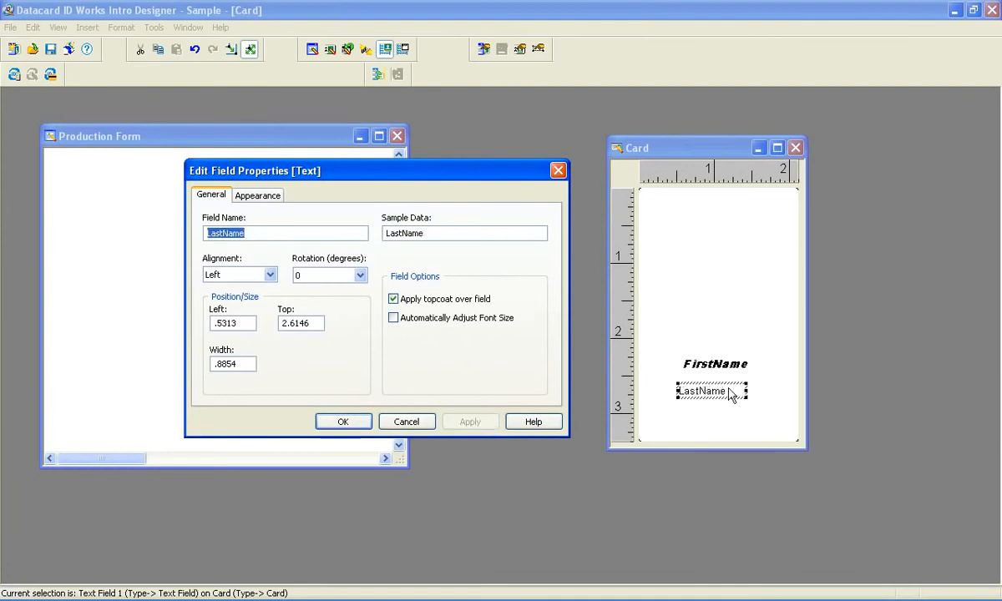
Set the LastName field's alignment to Center and its font to Arial Black, Bold Italic, 11 pt, then apply and close
click(269, 275)
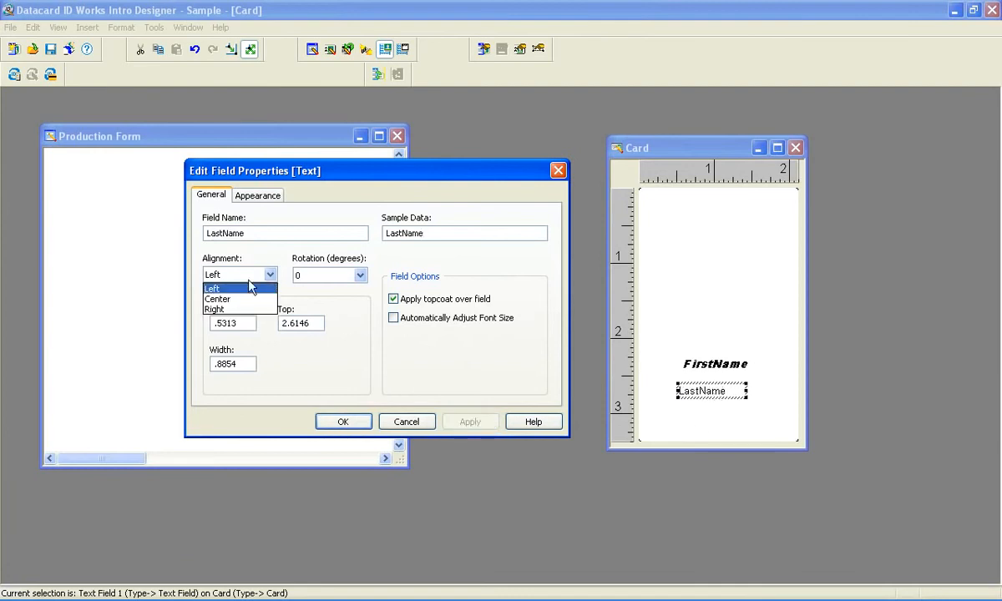
click(232, 299)
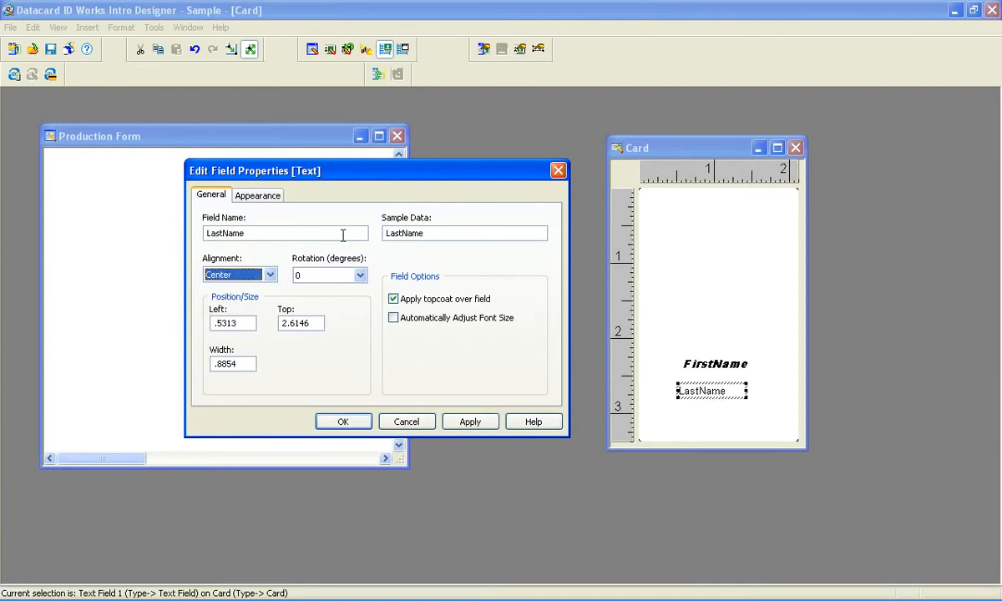
click(253, 192)
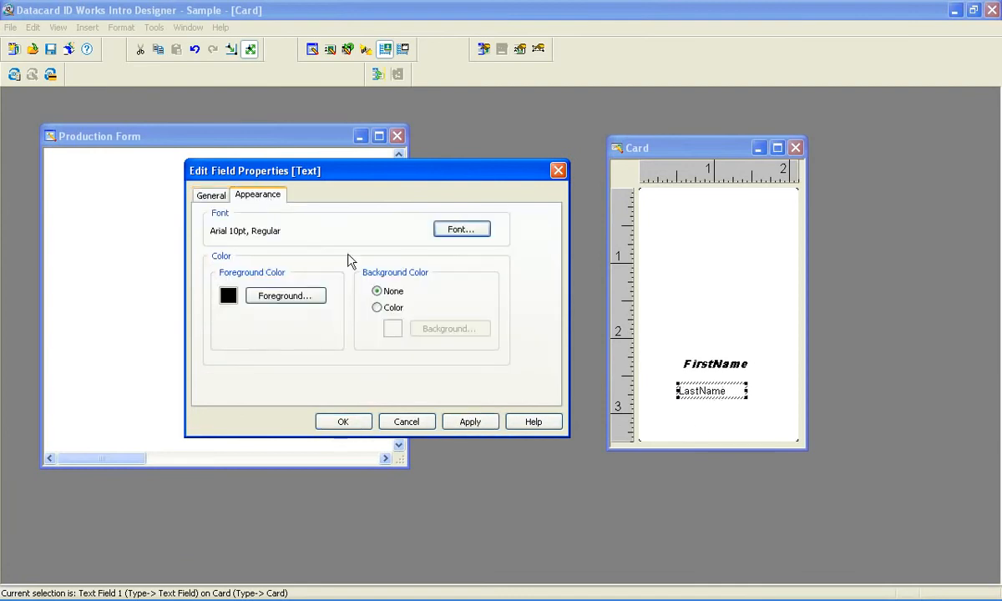
click(462, 229)
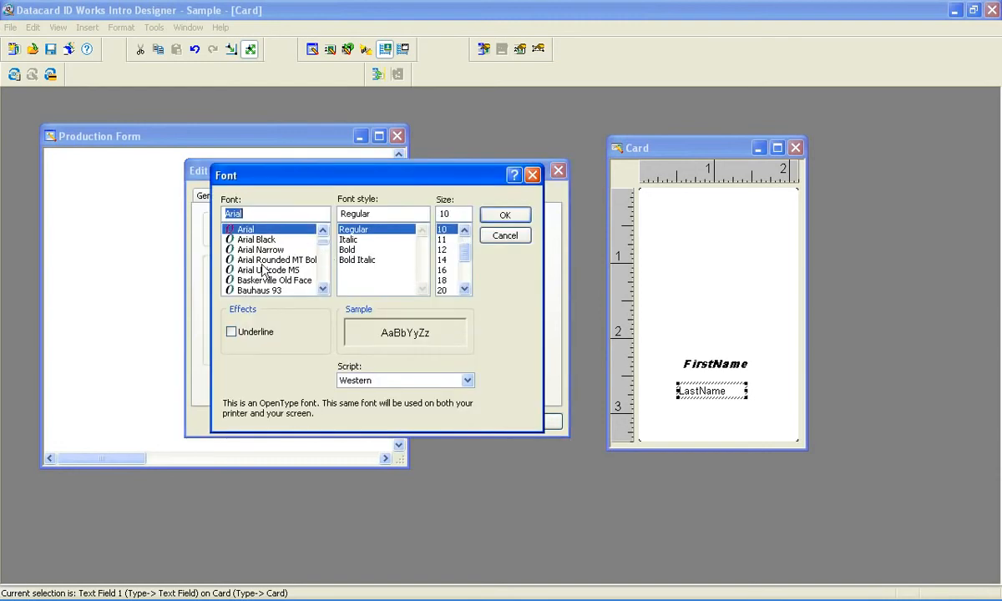
click(255, 240)
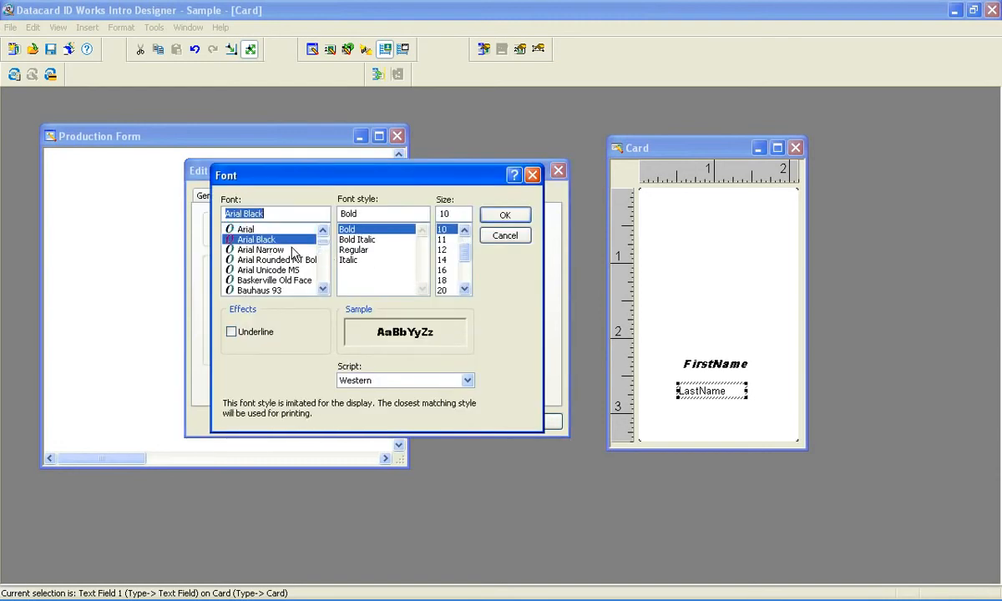
click(367, 240)
click(443, 240)
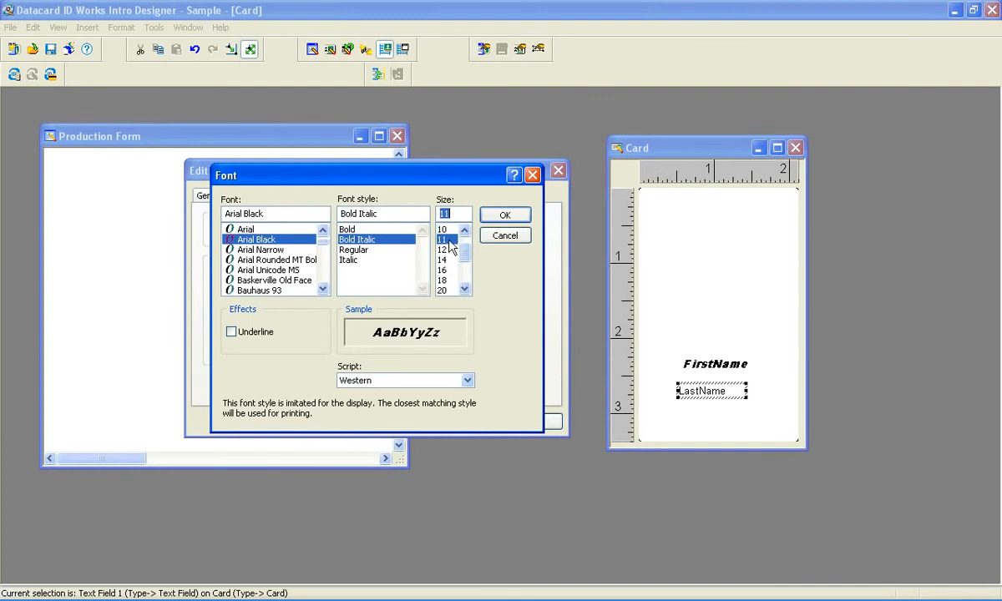
click(507, 217)
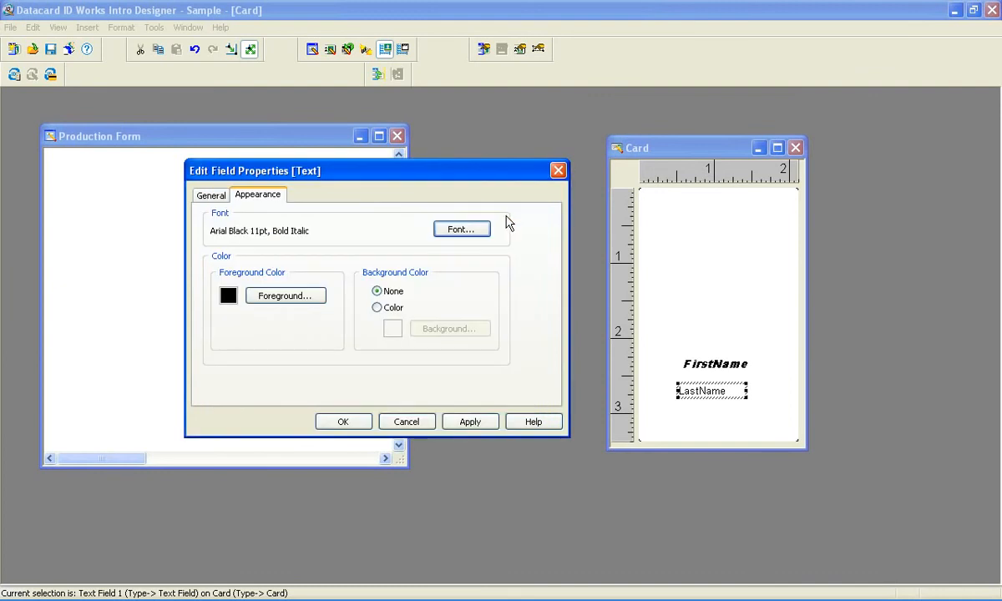
click(469, 421)
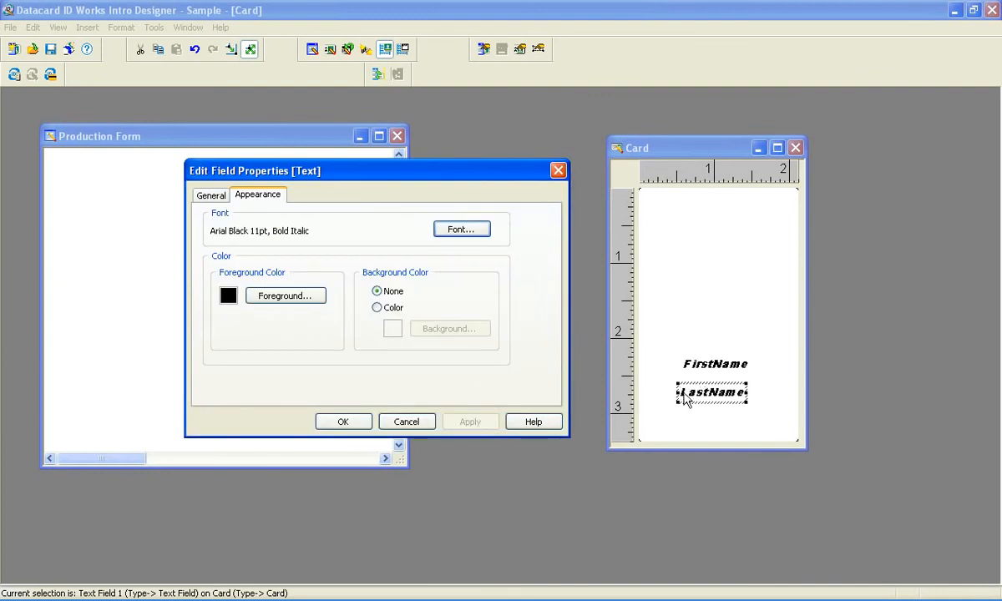
click(344, 422)
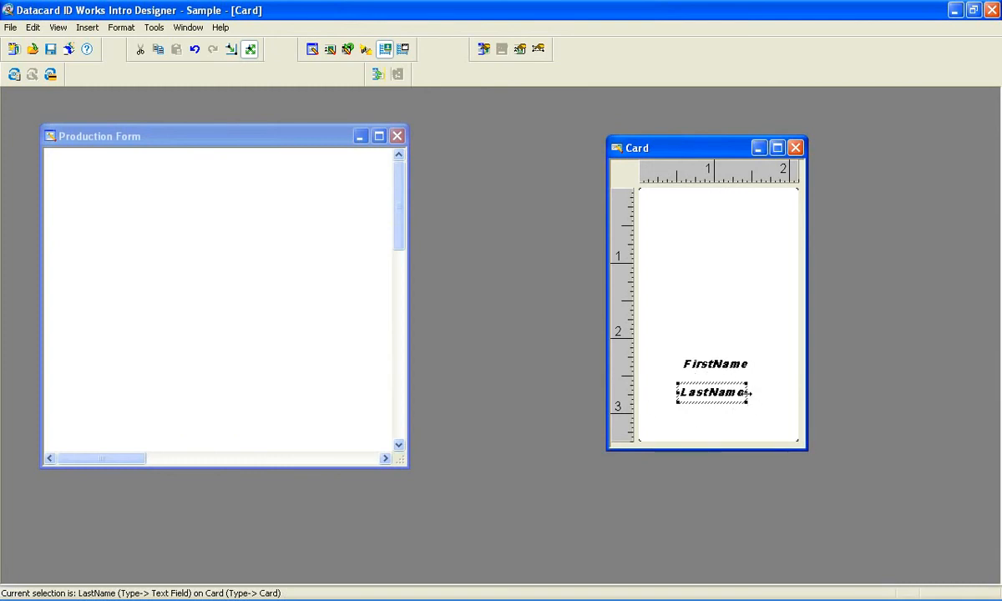
Stretch the LastName and FirstName fields so each spans the card's full width
drag(746, 393, 794, 393)
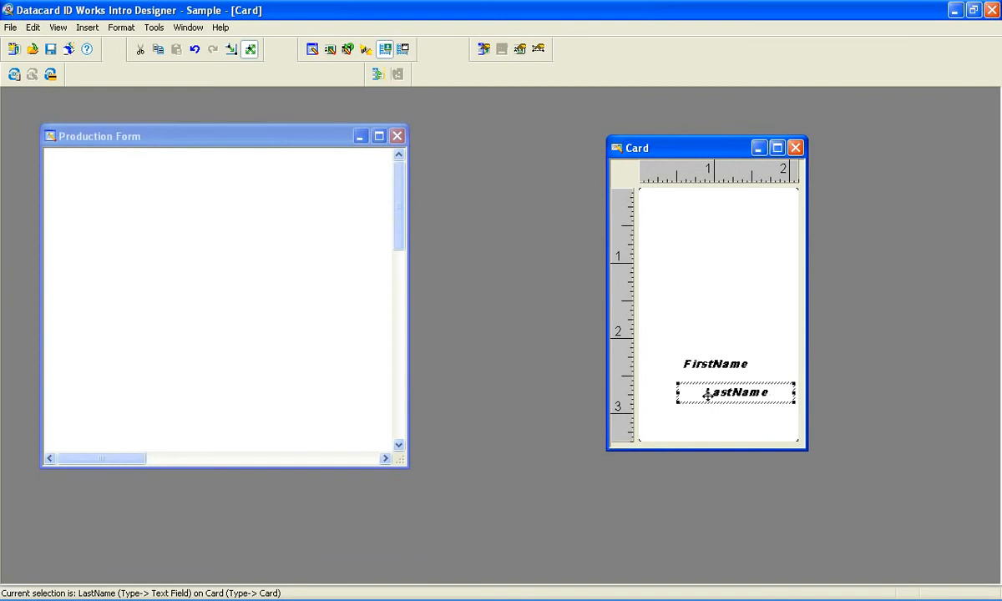
drag(653, 392, 638, 393)
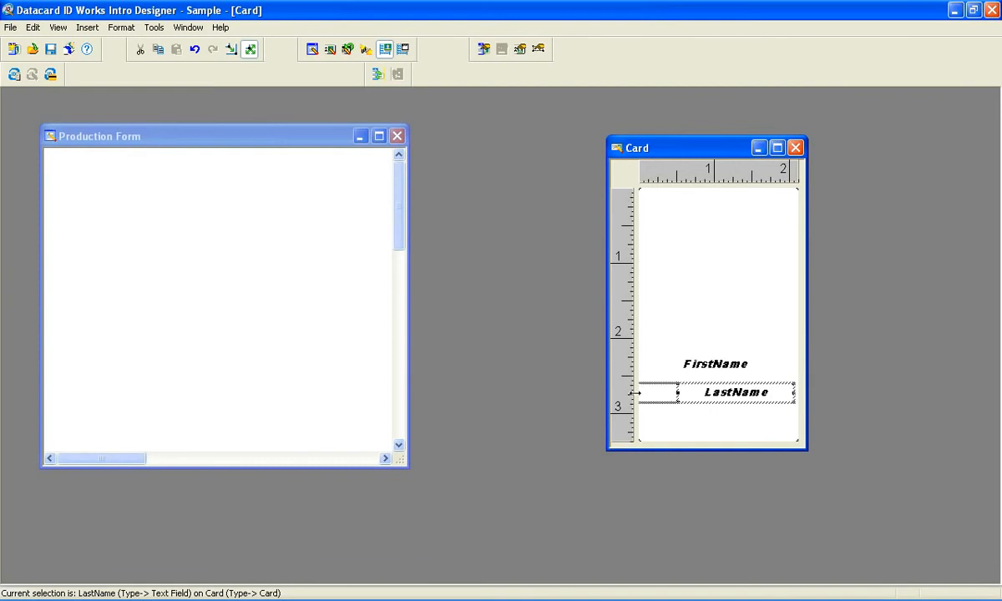
click(699, 364)
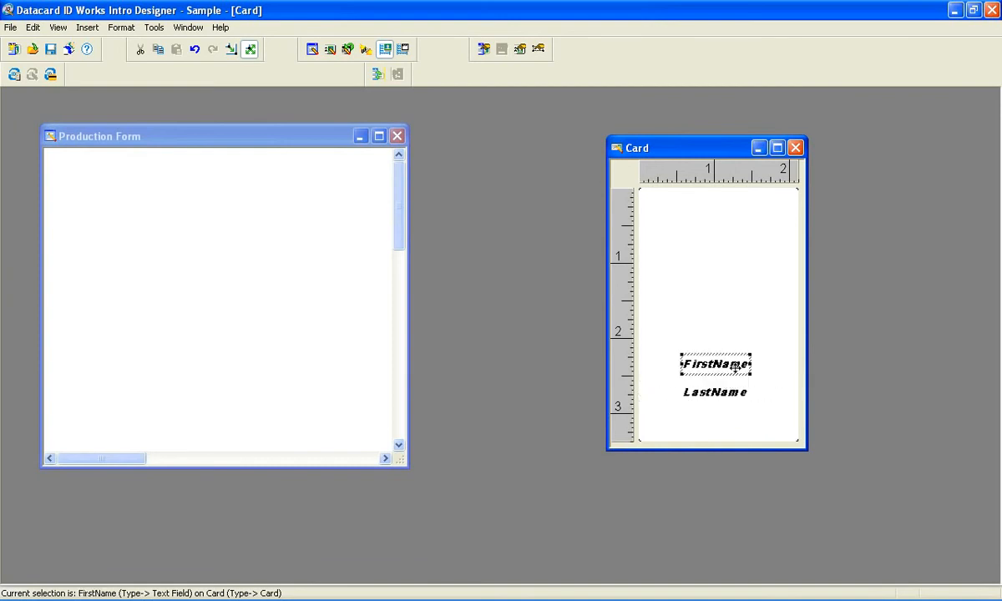
drag(752, 364, 798, 364)
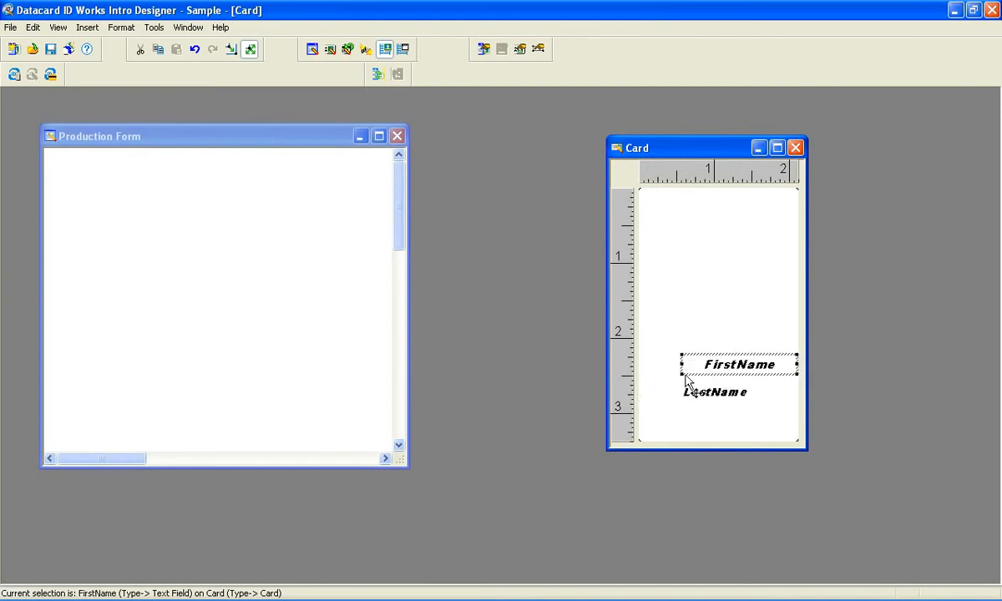
drag(683, 365, 639, 365)
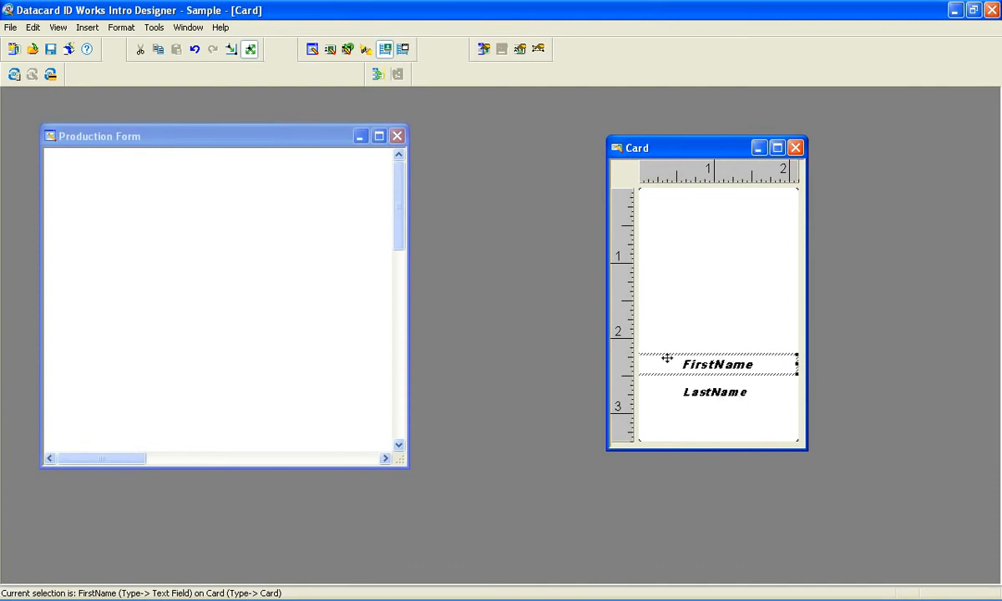
Insert a photo field and place it centred above FirstName, about 0.8 inches from the card's top
right_click(708, 268)
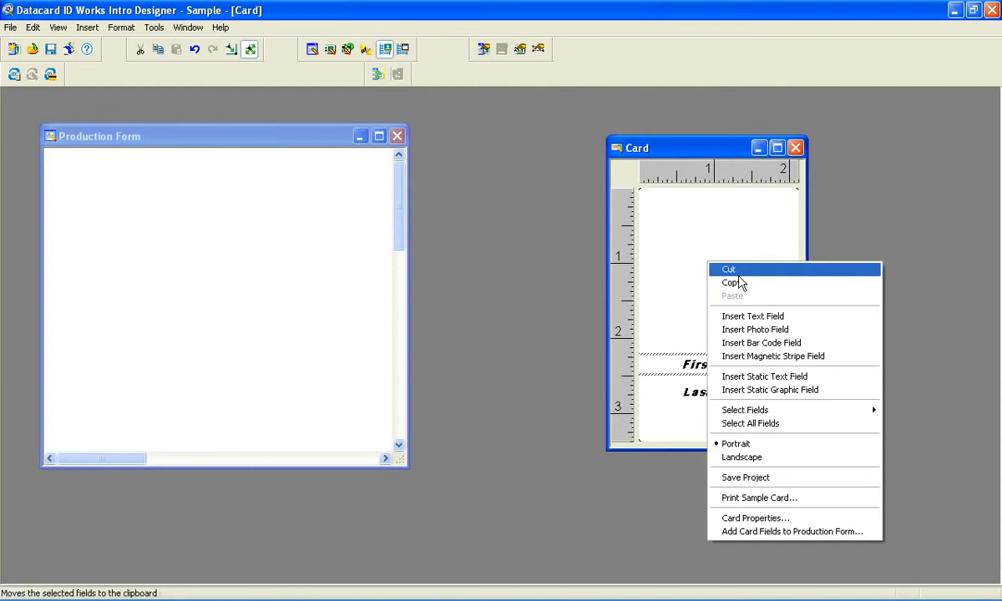
click(745, 329)
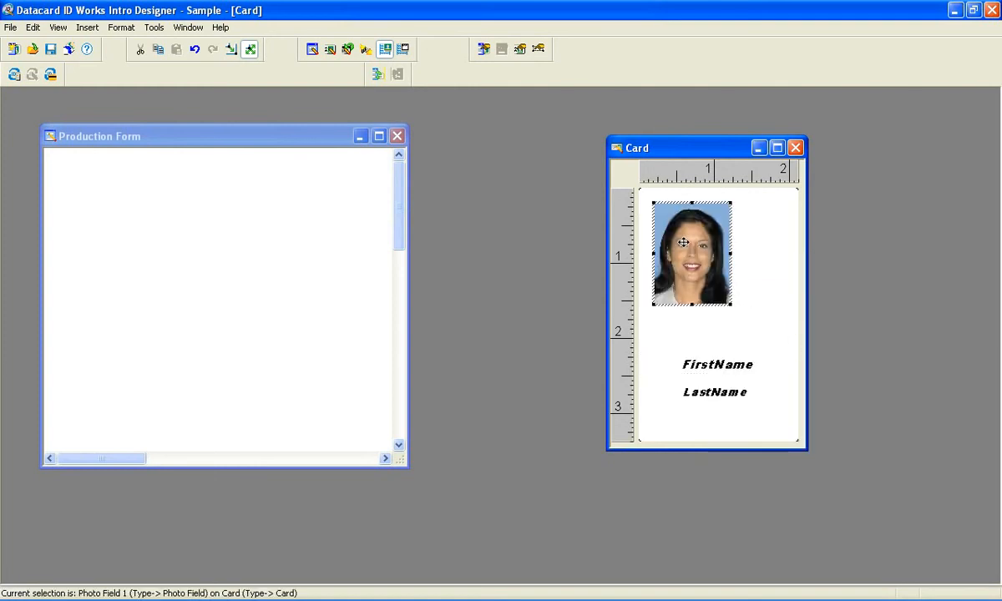
drag(683, 242, 709, 287)
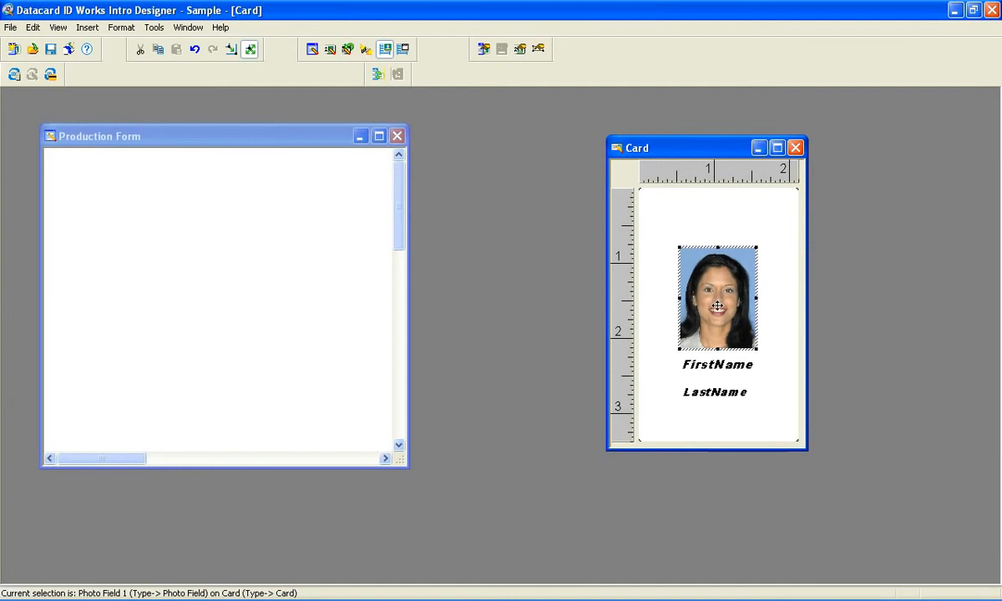
Open the photo field's properties and rename it Photo
double_click(717, 285)
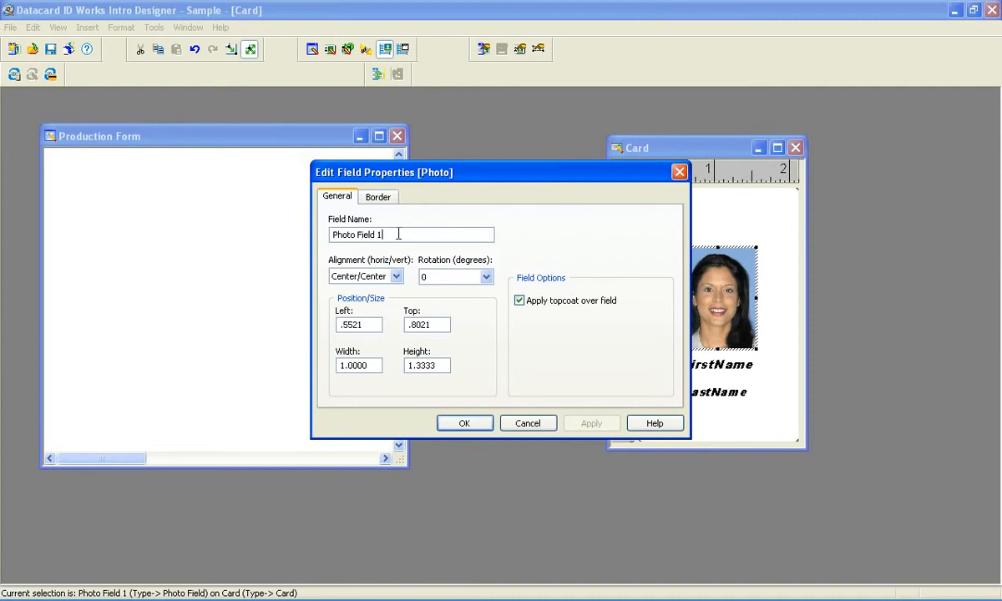
drag(399, 234, 360, 233)
key(BackSpace)
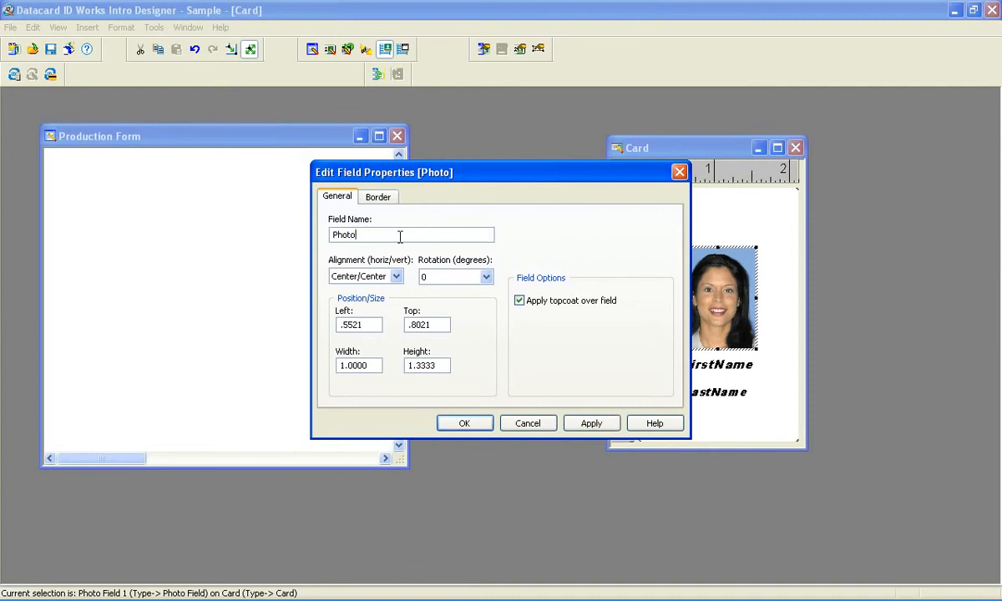
Give the photo a thin dark blue border with round corners, apply it, and close the properties
click(377, 197)
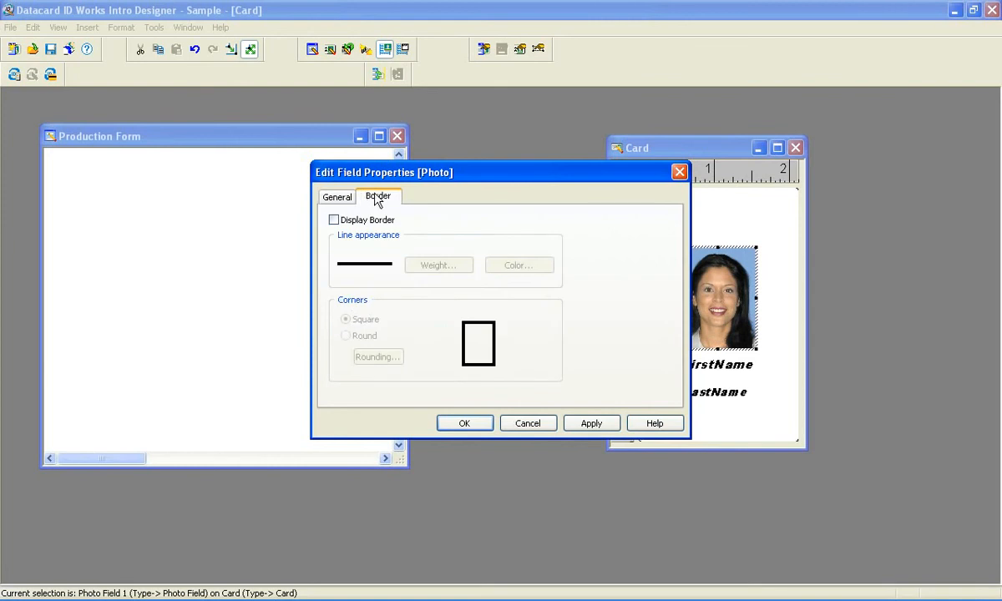
click(333, 219)
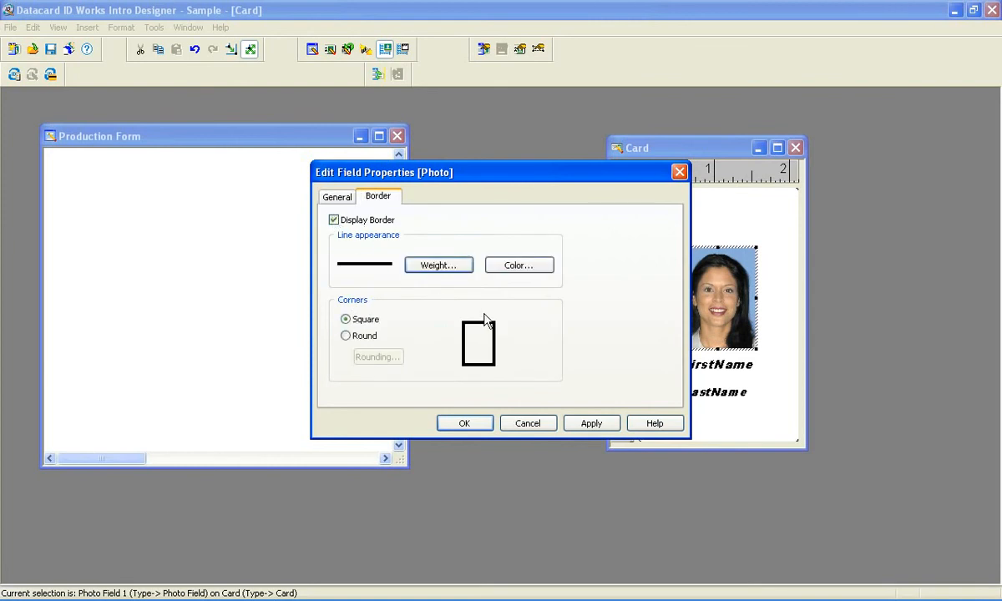
click(462, 269)
click(438, 264)
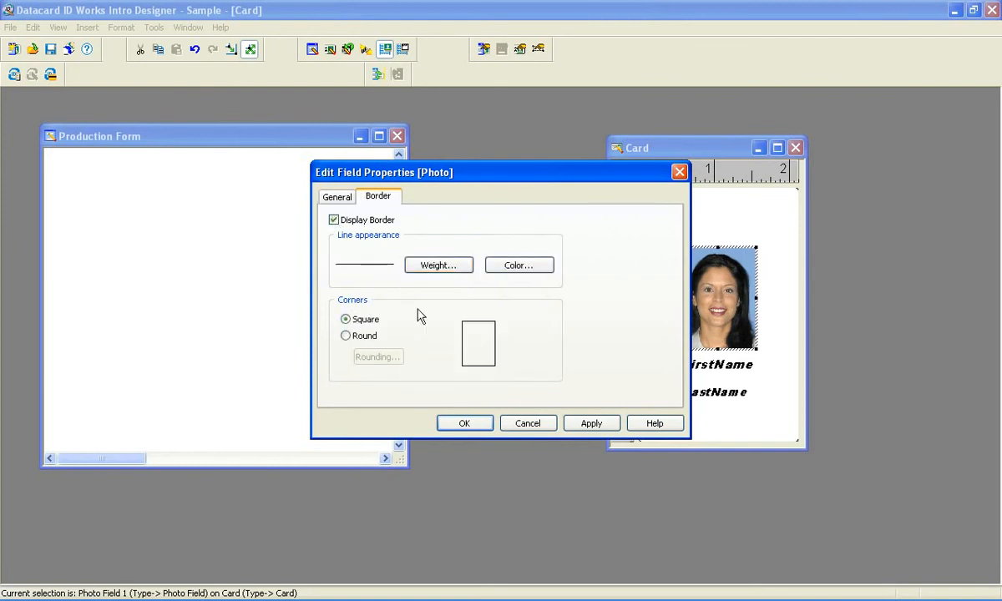
click(366, 336)
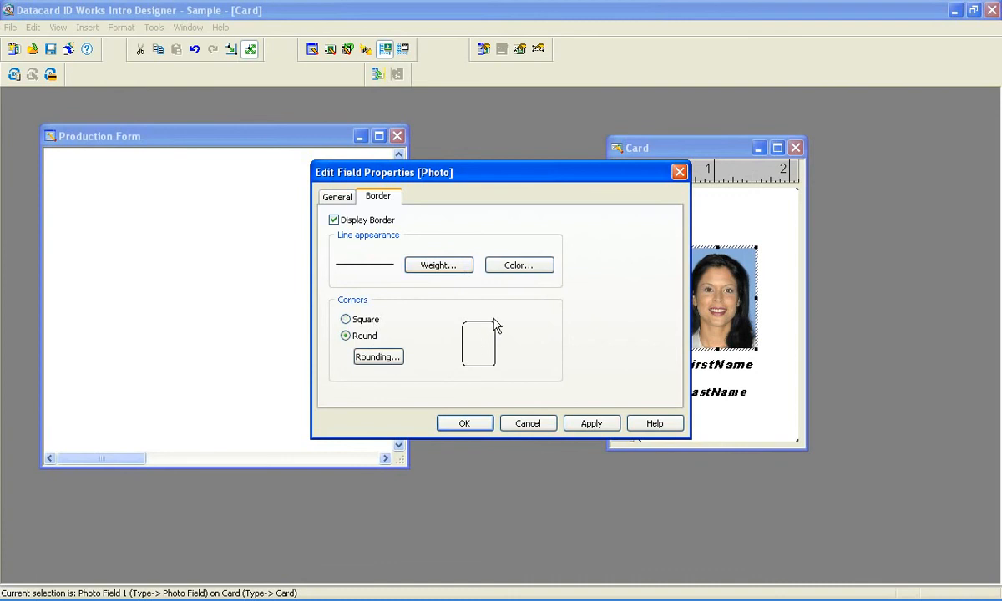
click(518, 268)
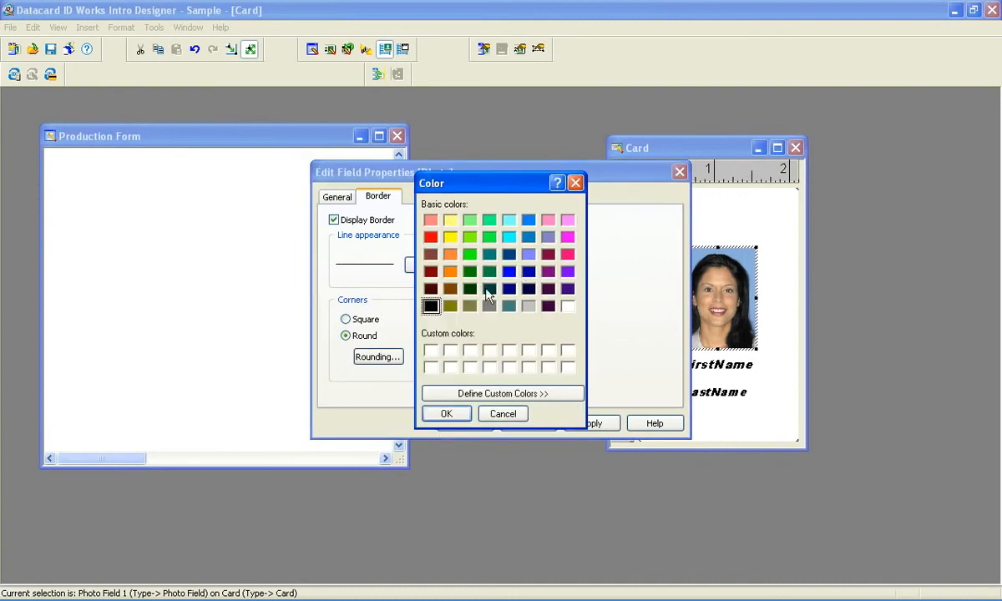
click(508, 289)
click(446, 415)
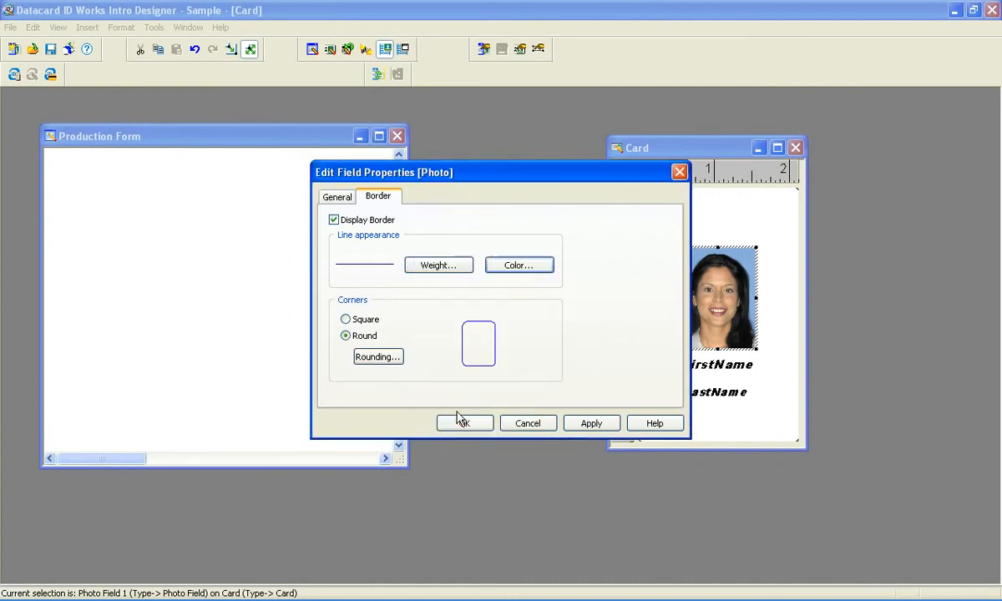
click(591, 424)
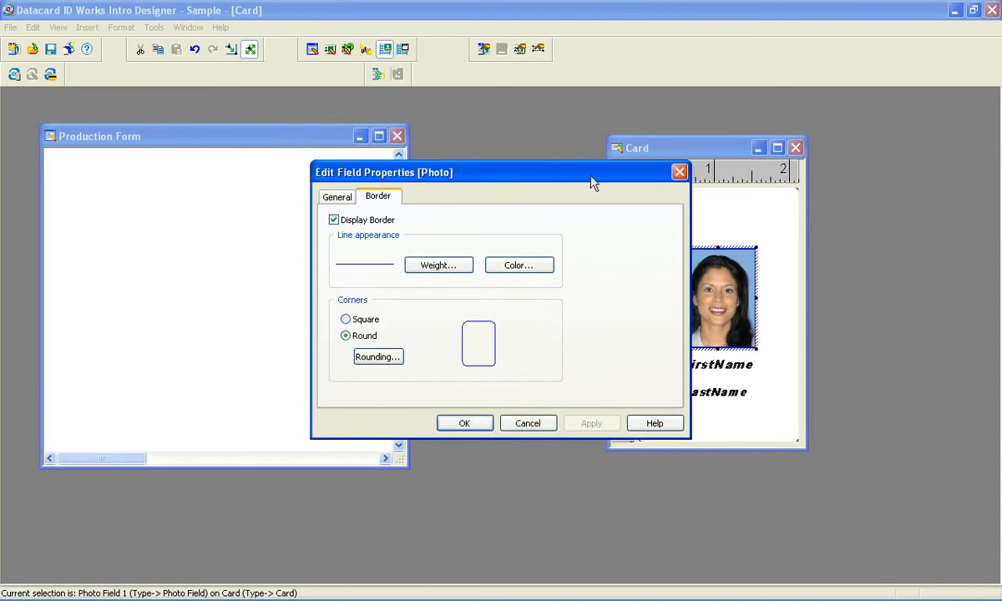
drag(591, 181, 475, 183)
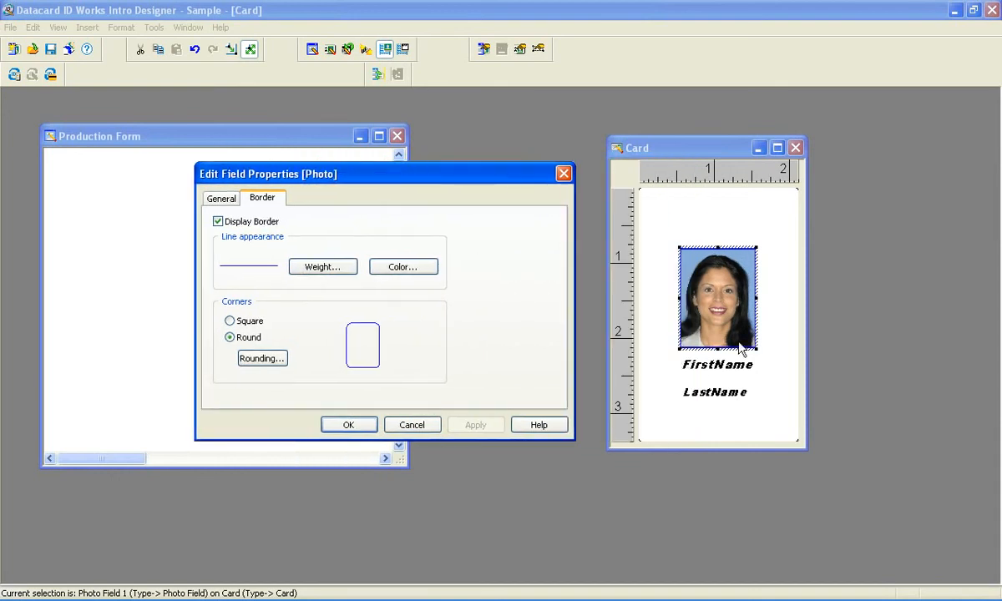
click(224, 199)
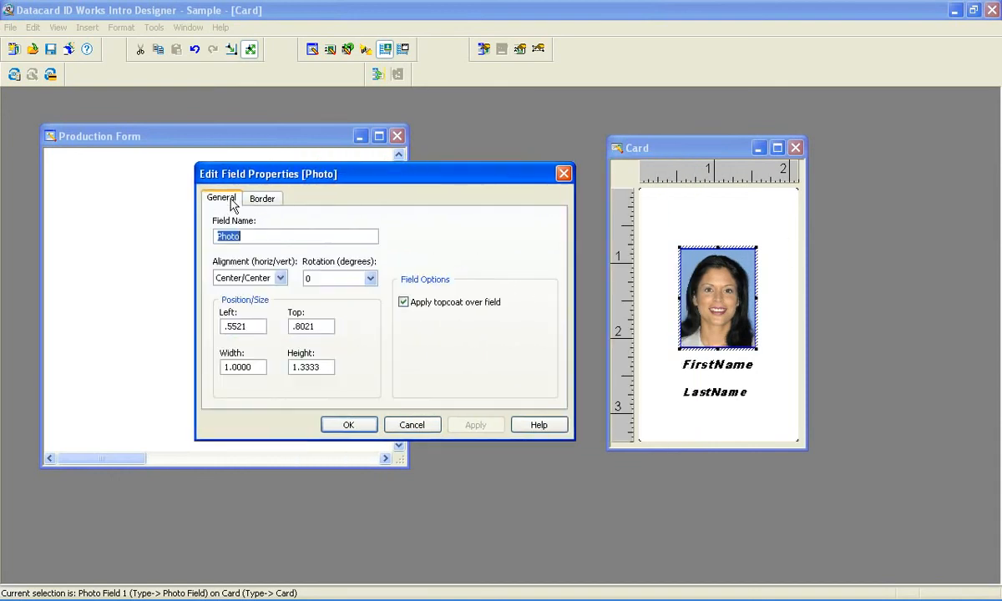
click(349, 425)
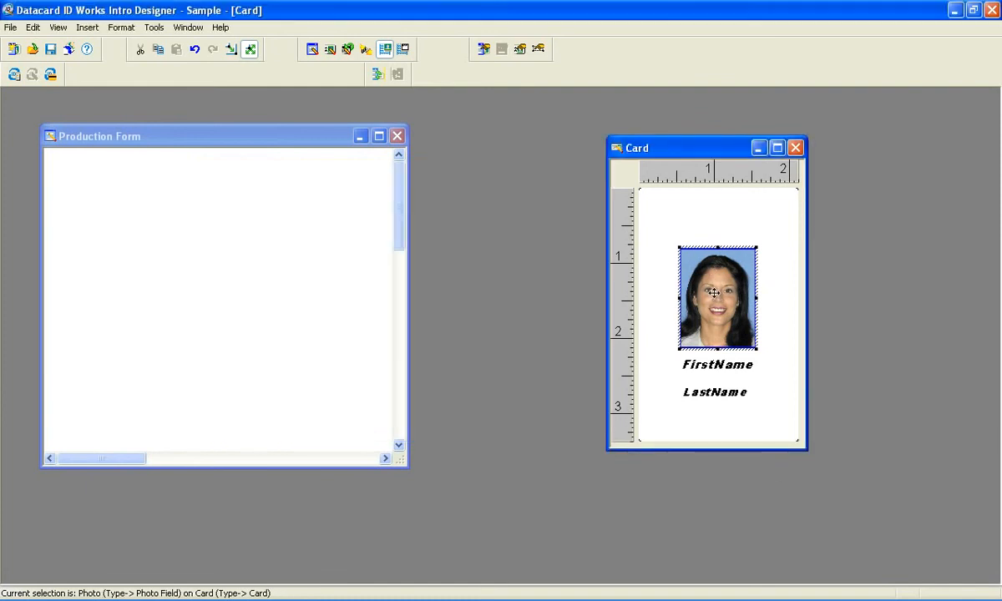
Insert a static graphic field and place it at the card's top, about 0.47 inches from the left edge
right_click(698, 219)
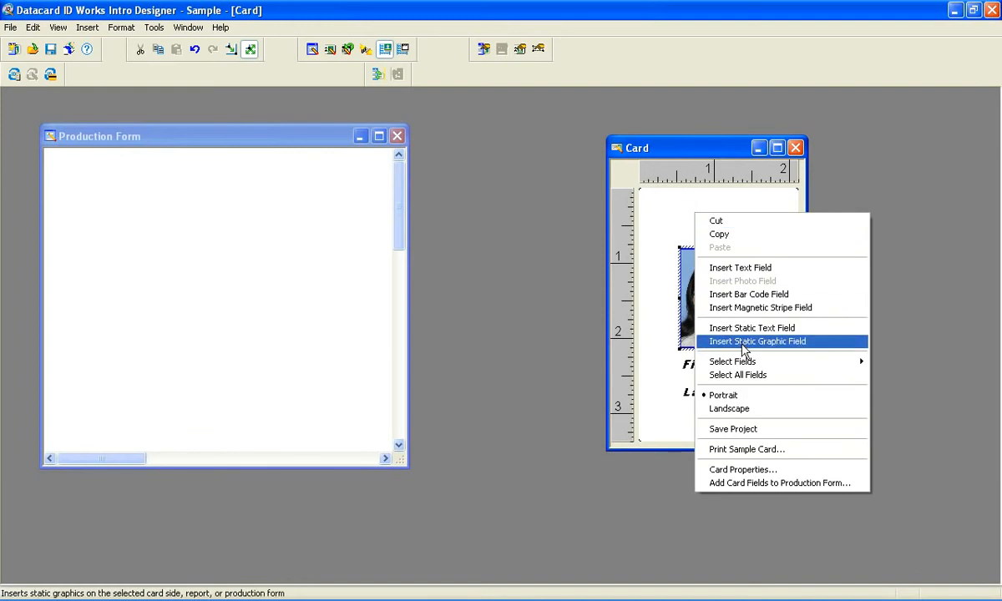
click(745, 341)
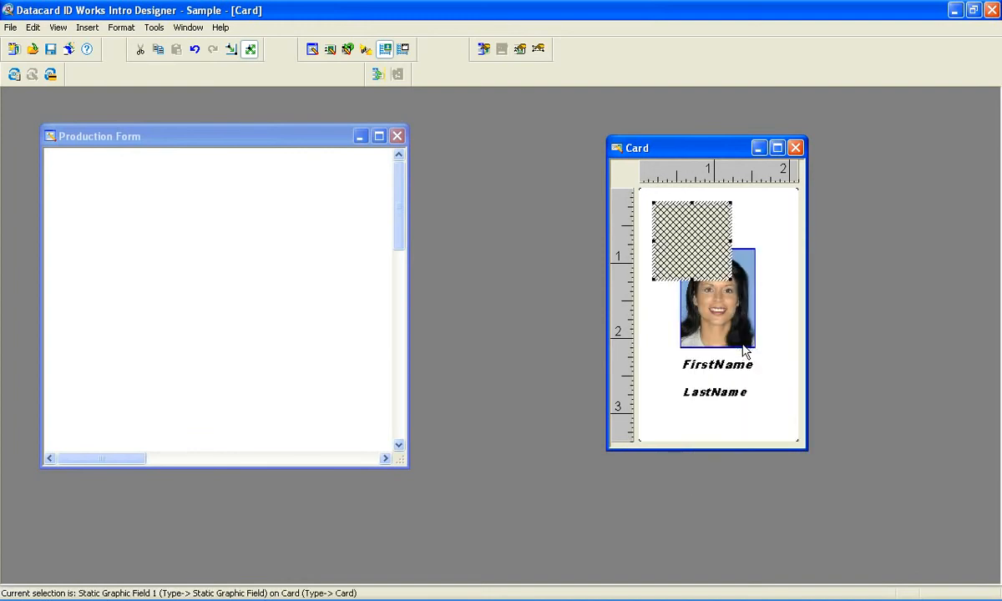
drag(699, 242, 716, 248)
Rename the static graphic field Logo and load Datacard_notag_LR.jpg from the asamplephotos folder as its image, applying the change
double_click(716, 221)
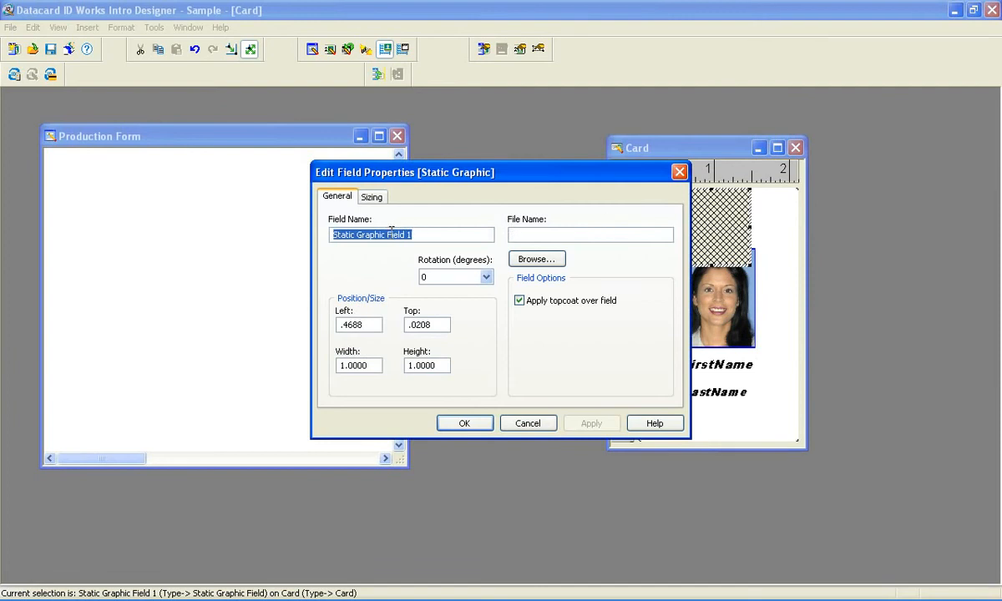
text(Logo)
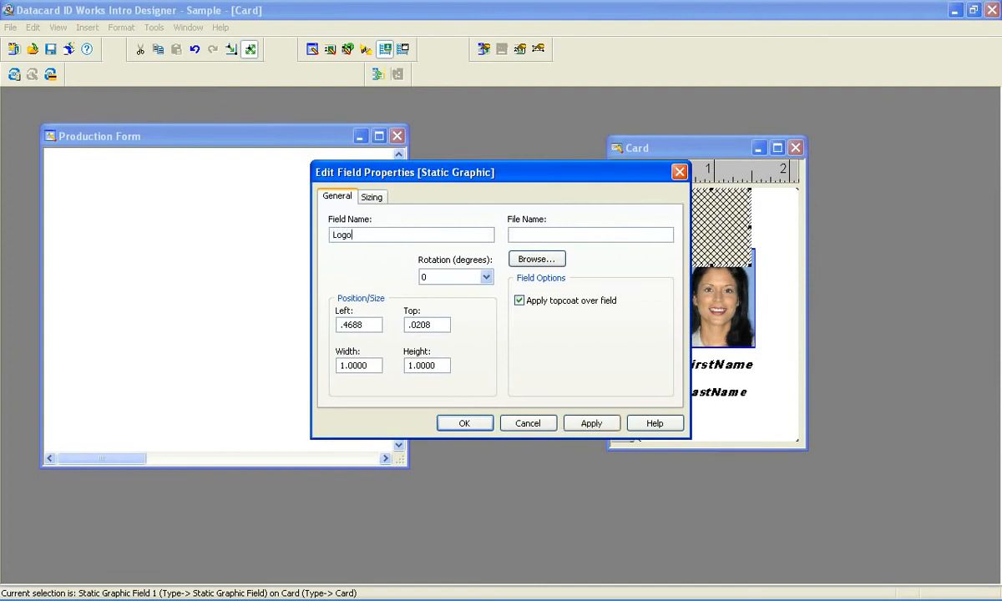
click(536, 259)
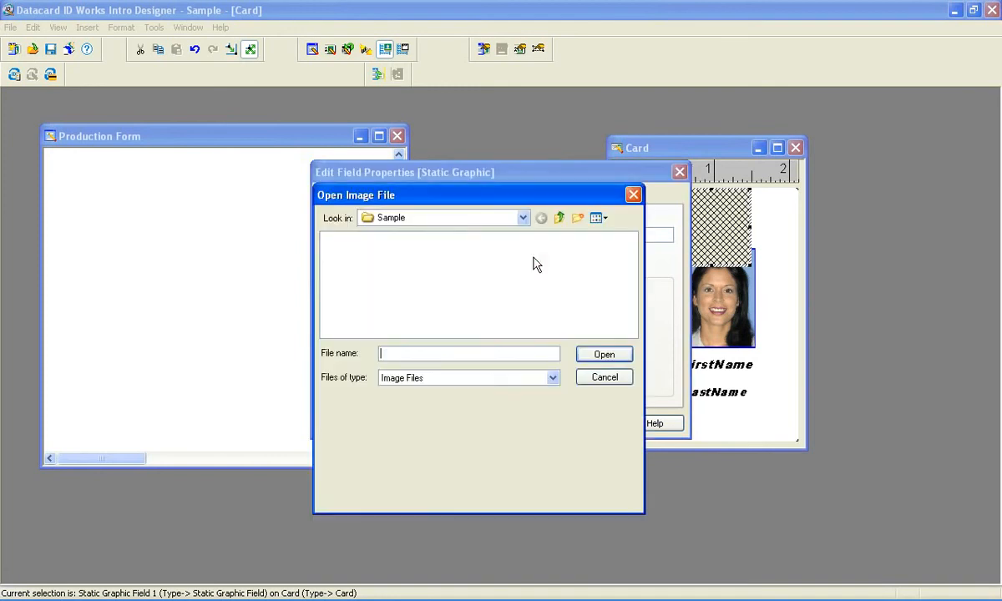
click(523, 217)
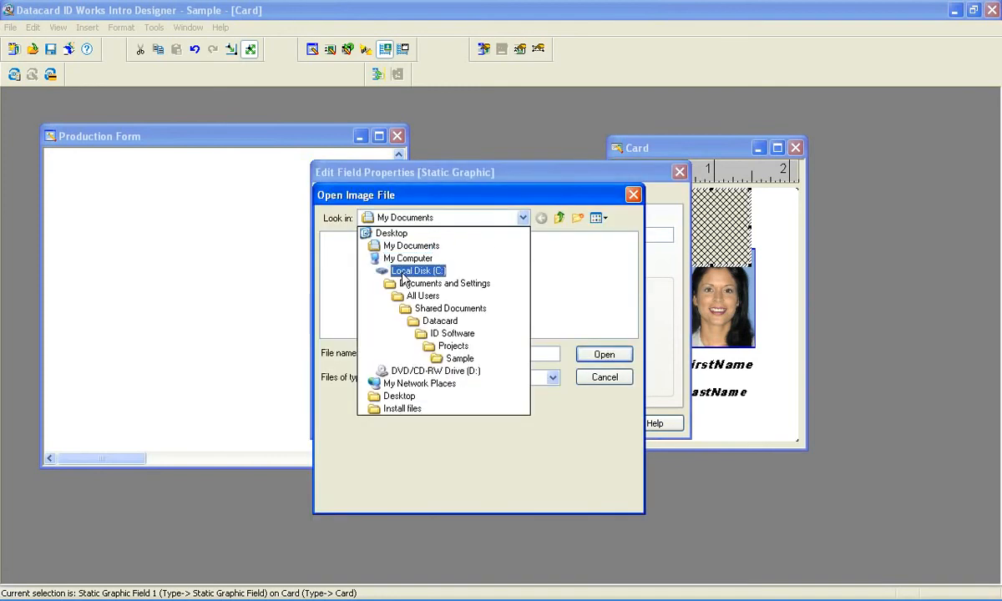
click(402, 272)
double_click(349, 279)
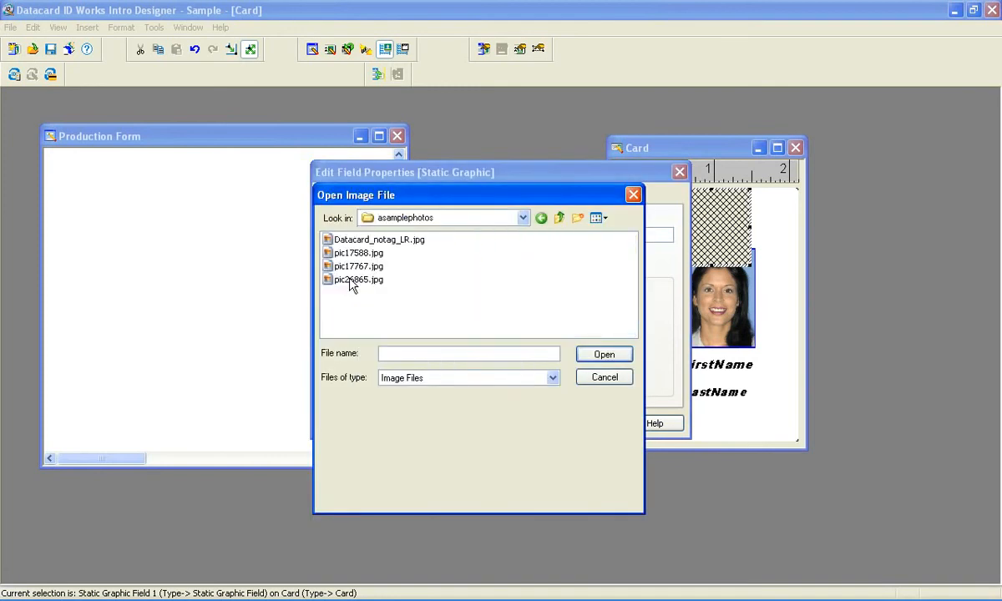
click(378, 240)
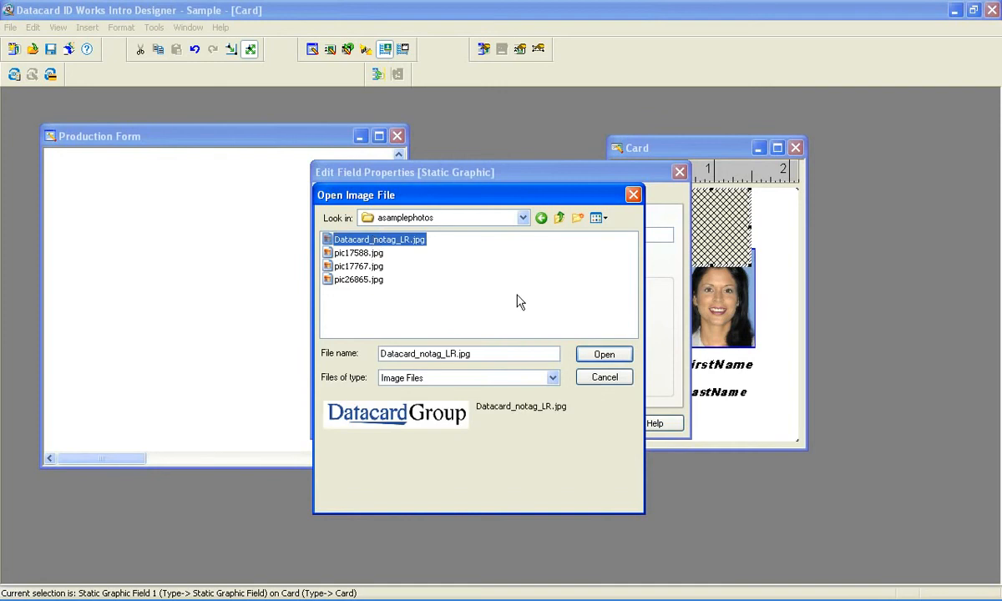
click(604, 354)
click(590, 422)
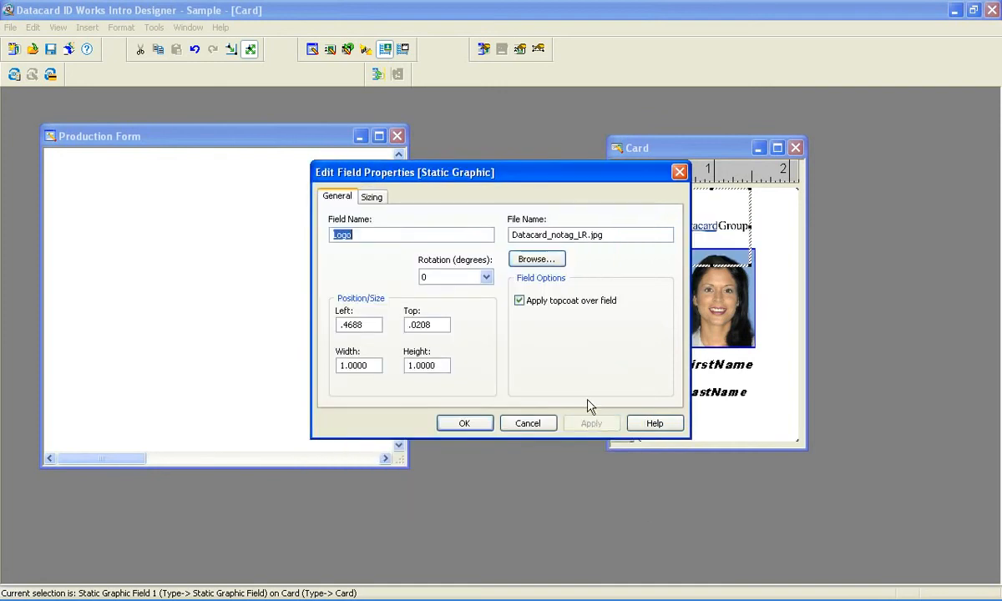
Try the Completely fill field and Original graphic size sizing options for the logo, applying each
drag(551, 174, 409, 146)
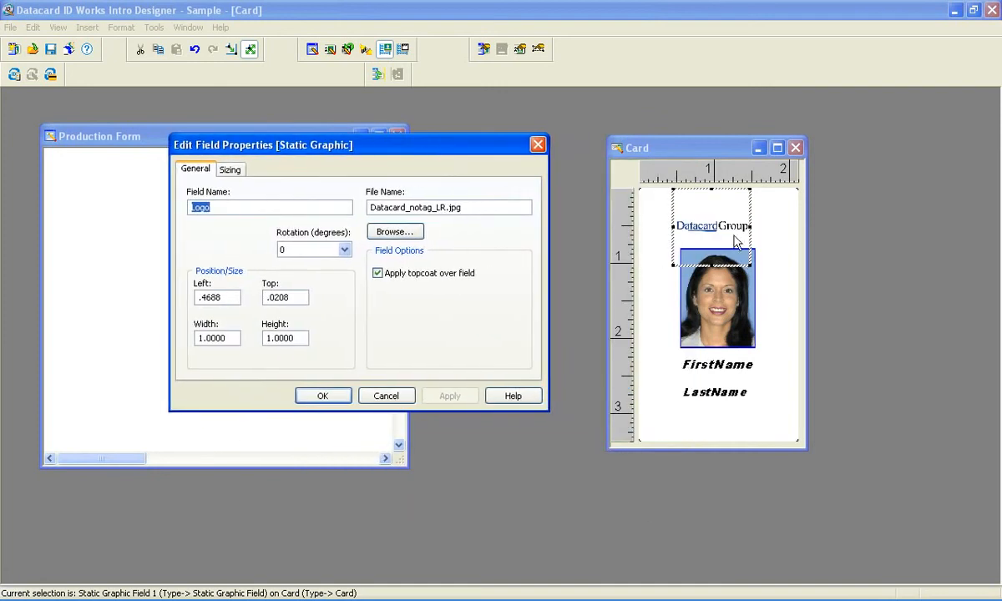
click(231, 172)
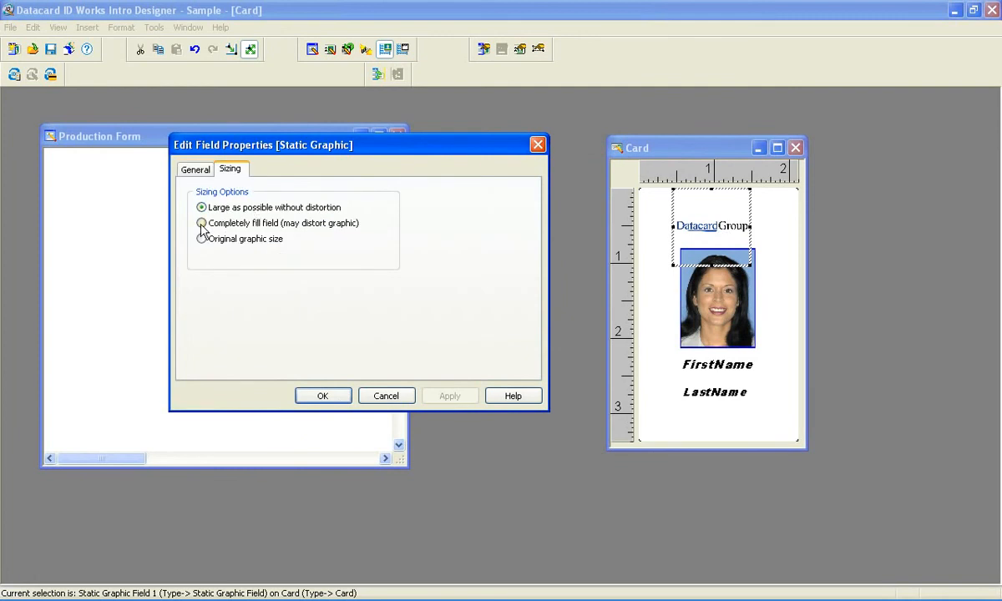
click(201, 223)
click(451, 396)
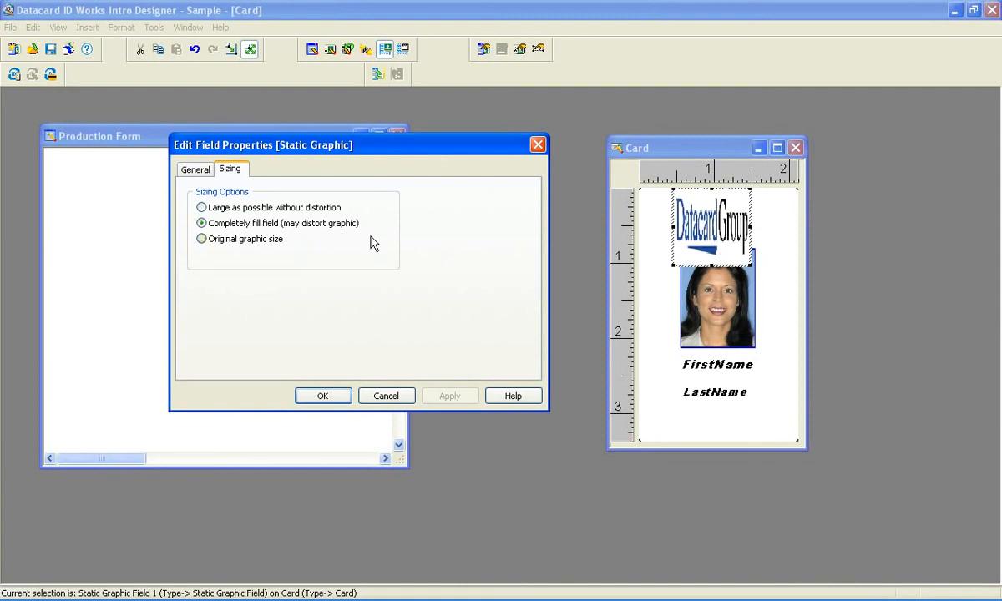
click(270, 240)
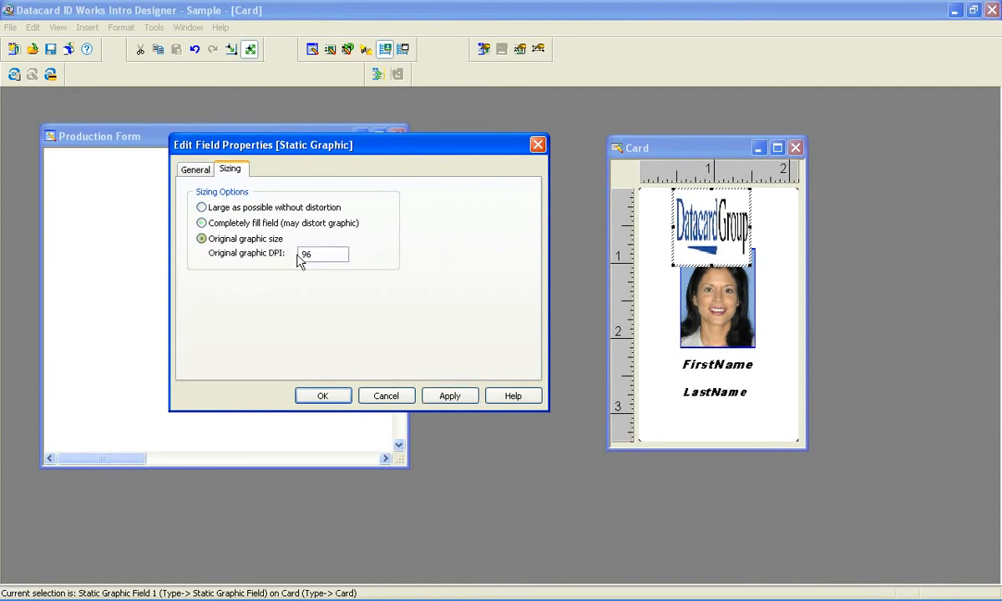
click(449, 396)
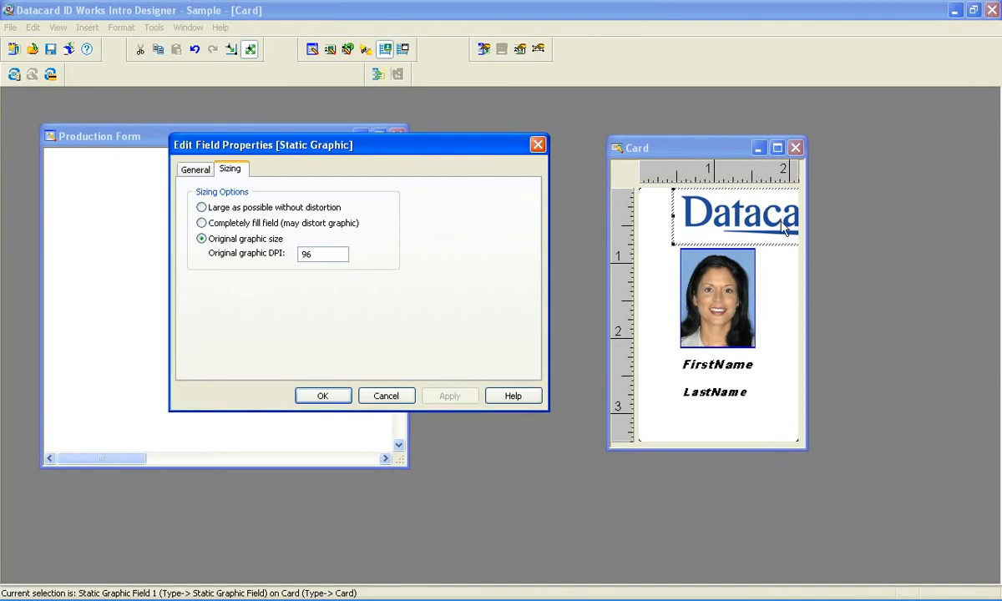
Set the logo's sizing to Large as possible without distortion, apply it, and close the properties
click(282, 208)
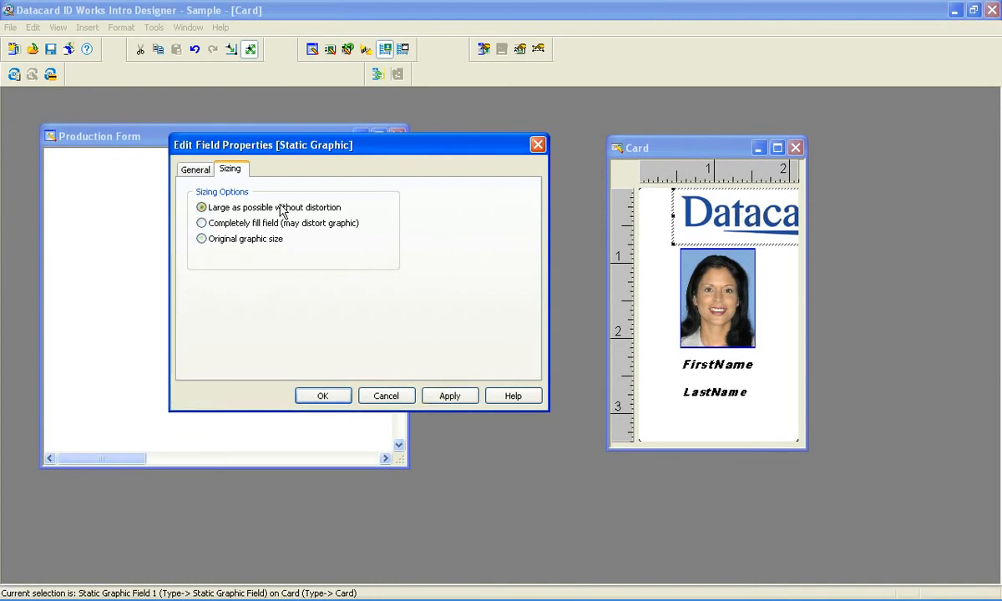
click(450, 398)
click(334, 397)
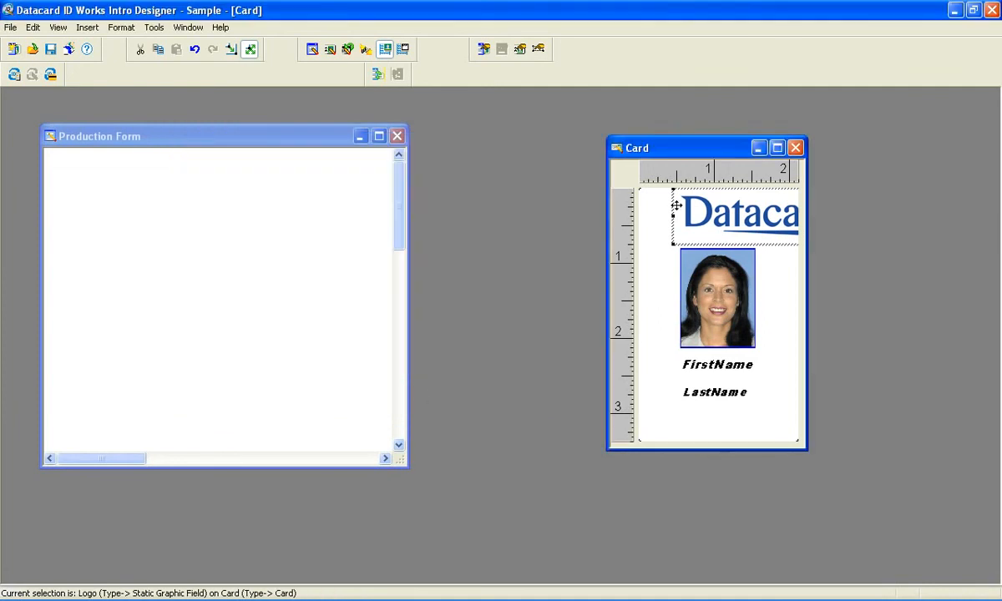
Move and resize the logo field so it spans the card's width near the top edge
drag(671, 190, 685, 208)
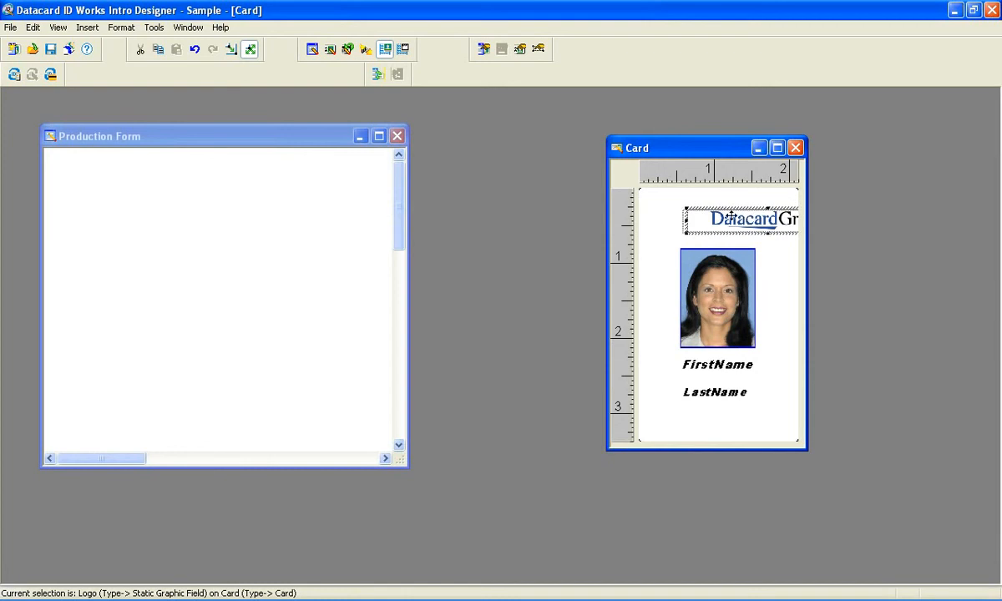
mouse_move(754, 218)
mouse_down()
mouse_move(706, 210)
mouse_move(756, 212)
mouse_up()
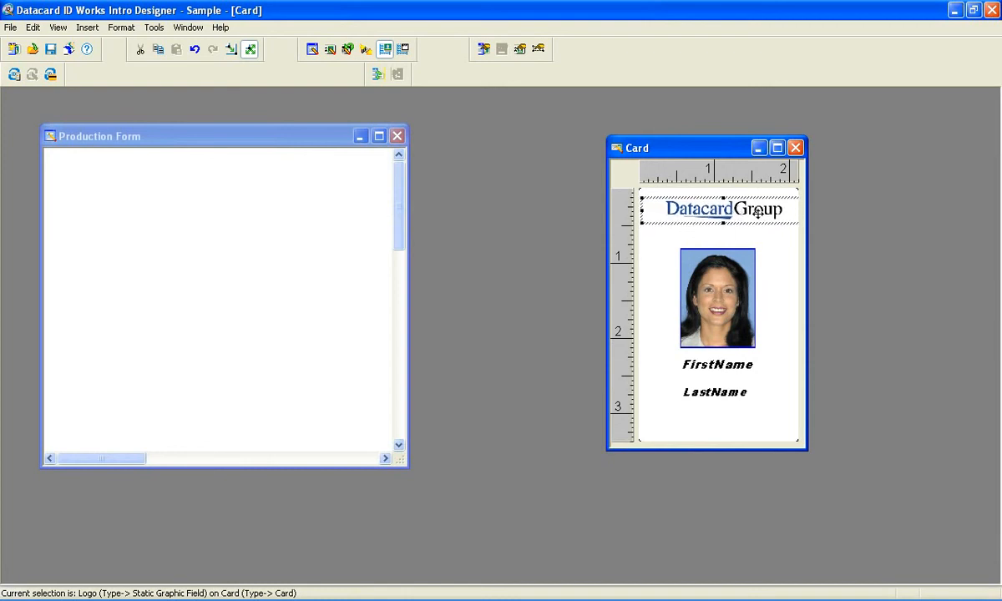
click(745, 425)
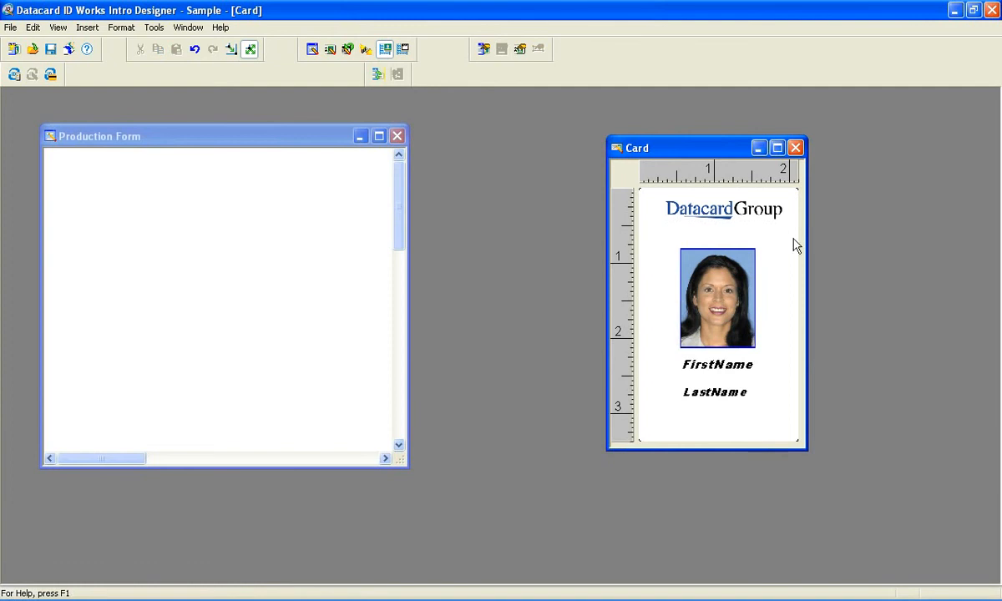
Centre the logo field horizontally on the card
right_click(725, 214)
mouse_move(786, 347)
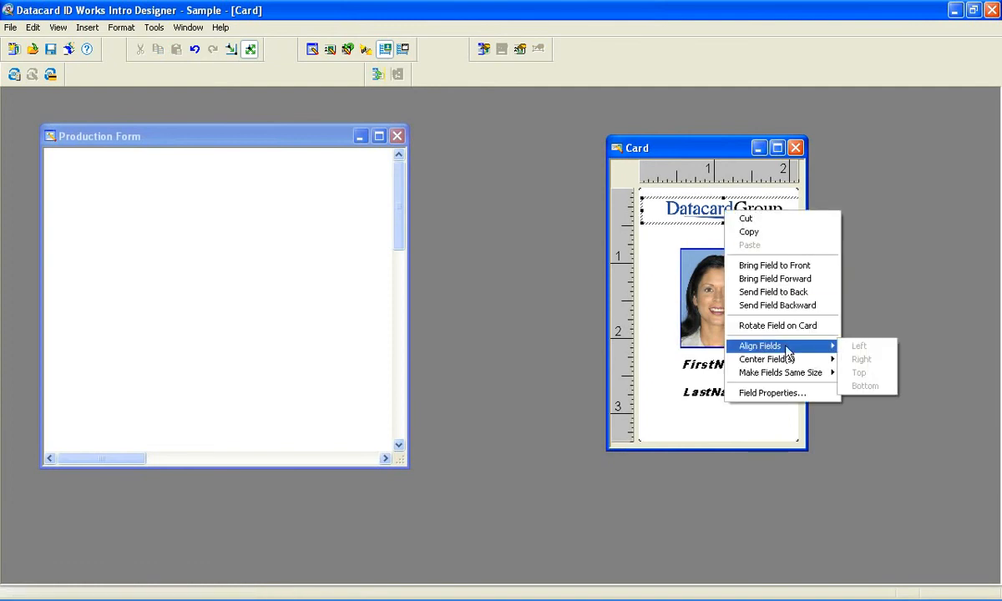
click(870, 356)
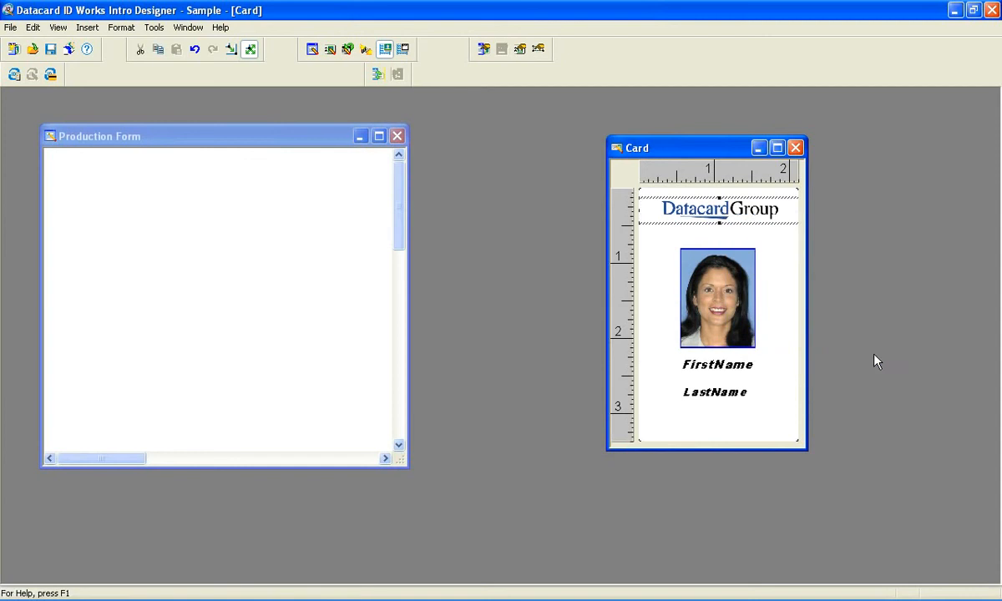
Centre the photo field horizontally on the card
click(715, 286)
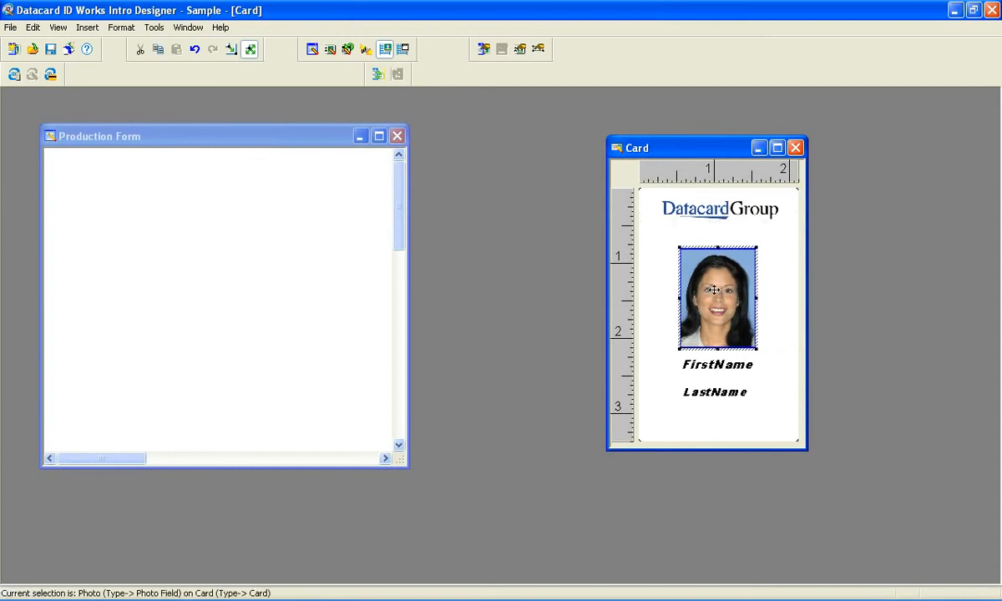
right_click(715, 291)
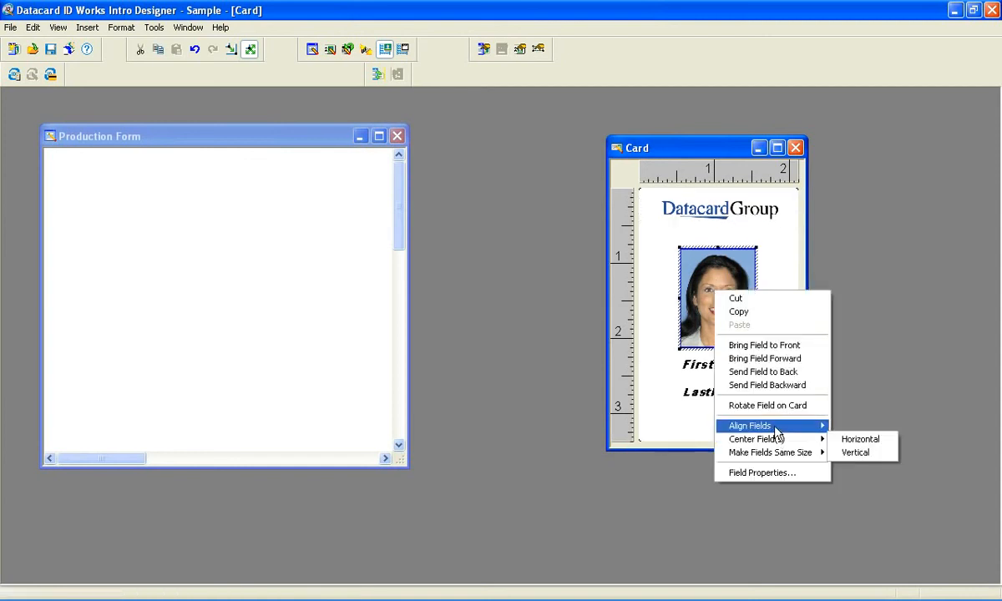
mouse_move(770, 440)
click(852, 441)
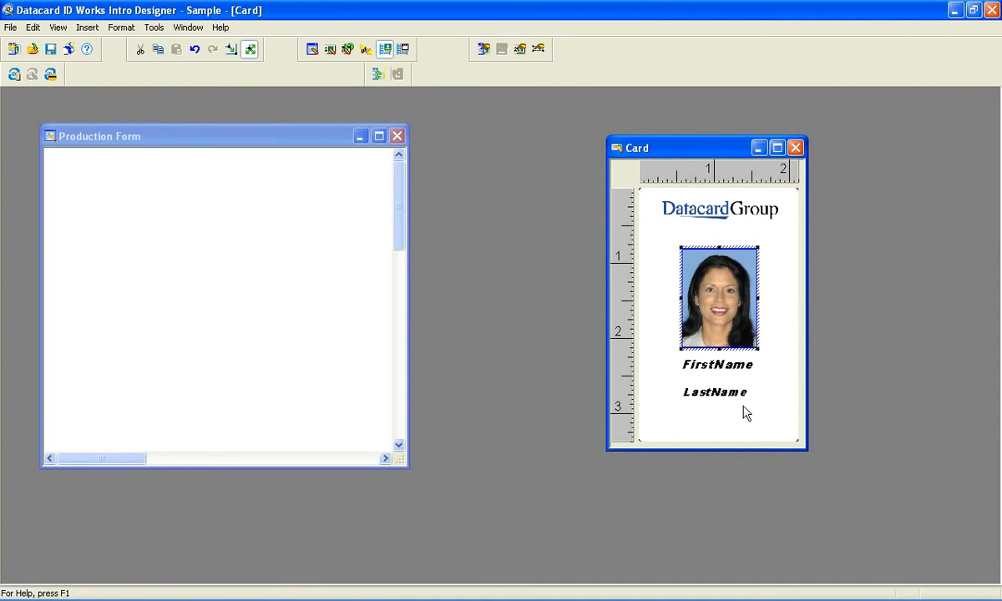
Select the FirstName and LastName fields together and make them the same size
click(735, 371)
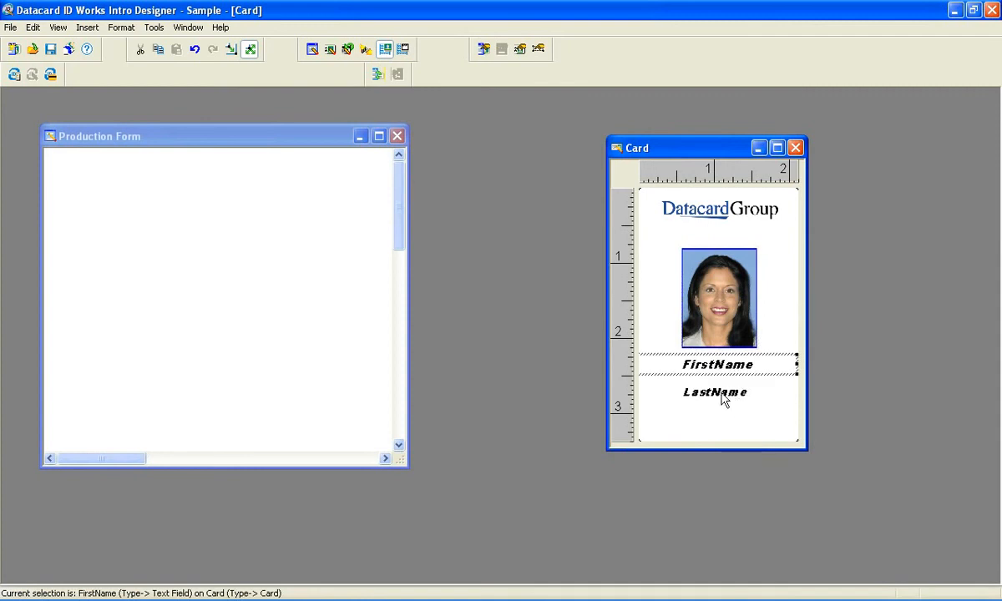
click(727, 400)
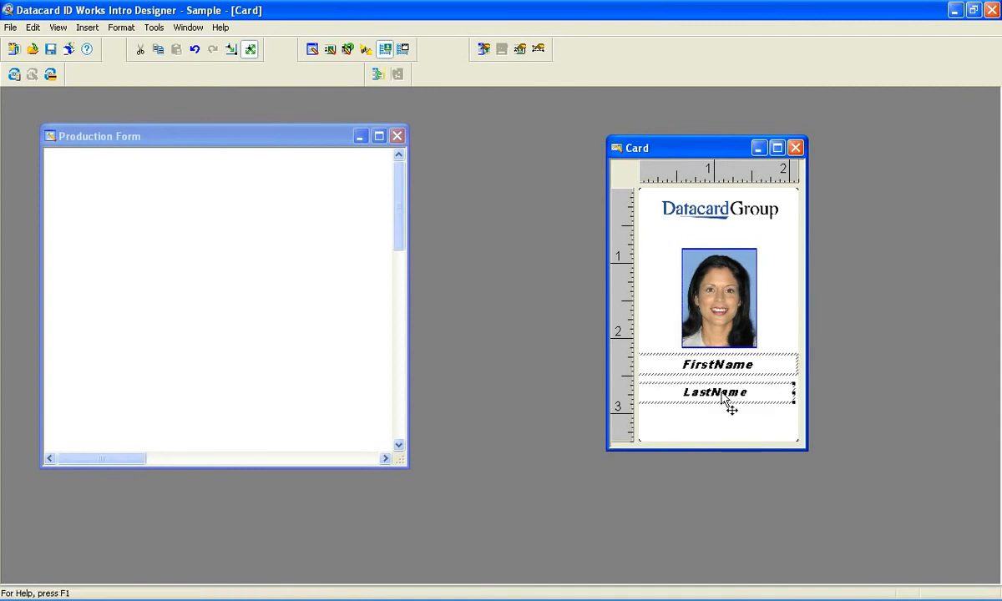
right_click(732, 402)
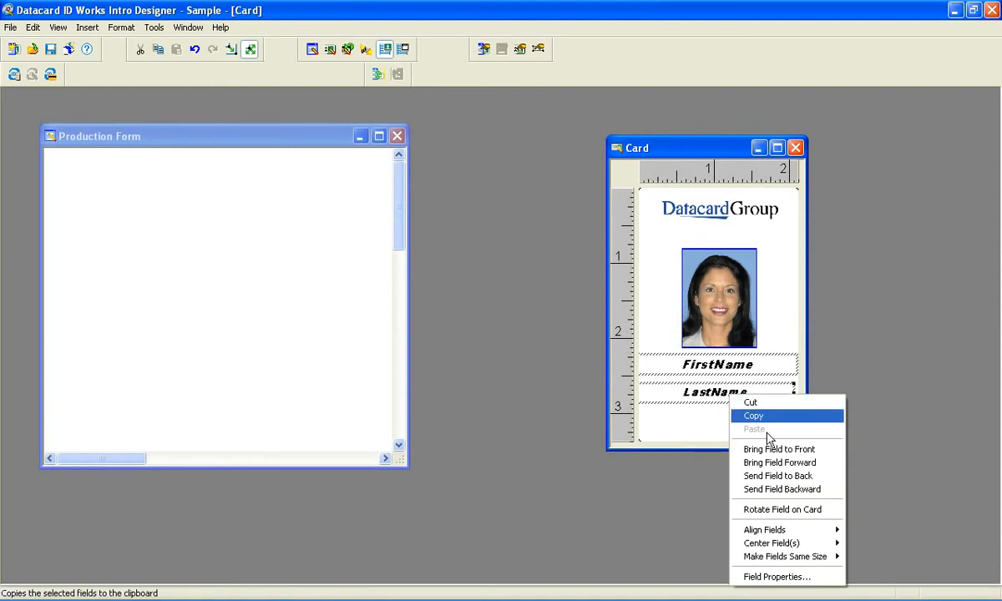
mouse_move(823, 544)
click(862, 547)
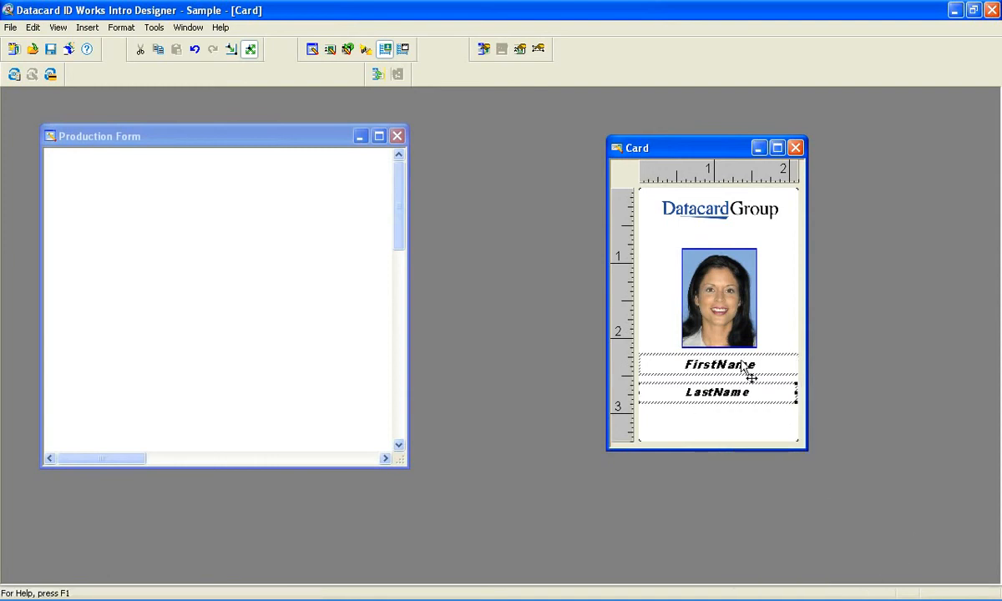
click(750, 419)
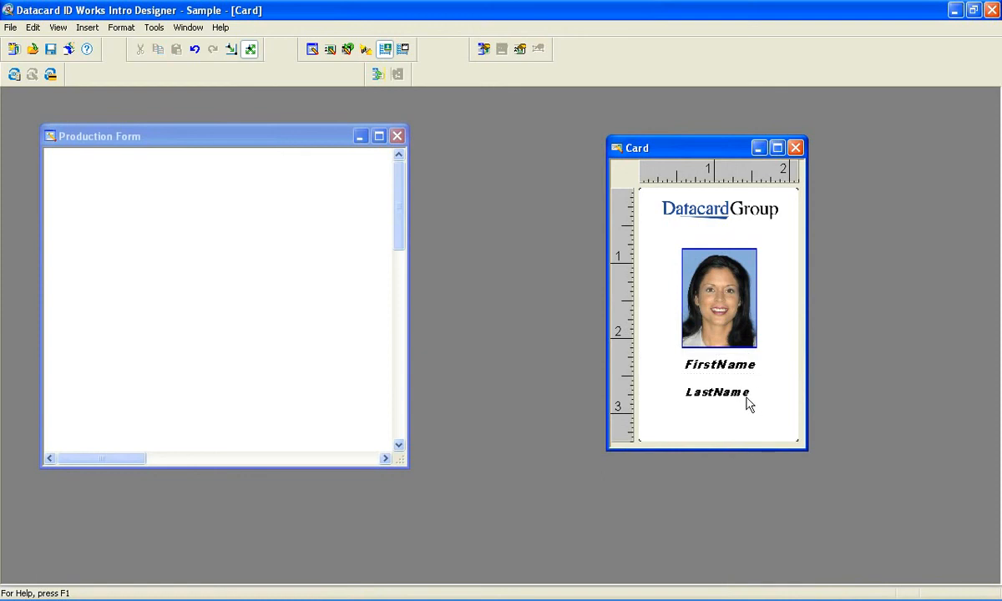